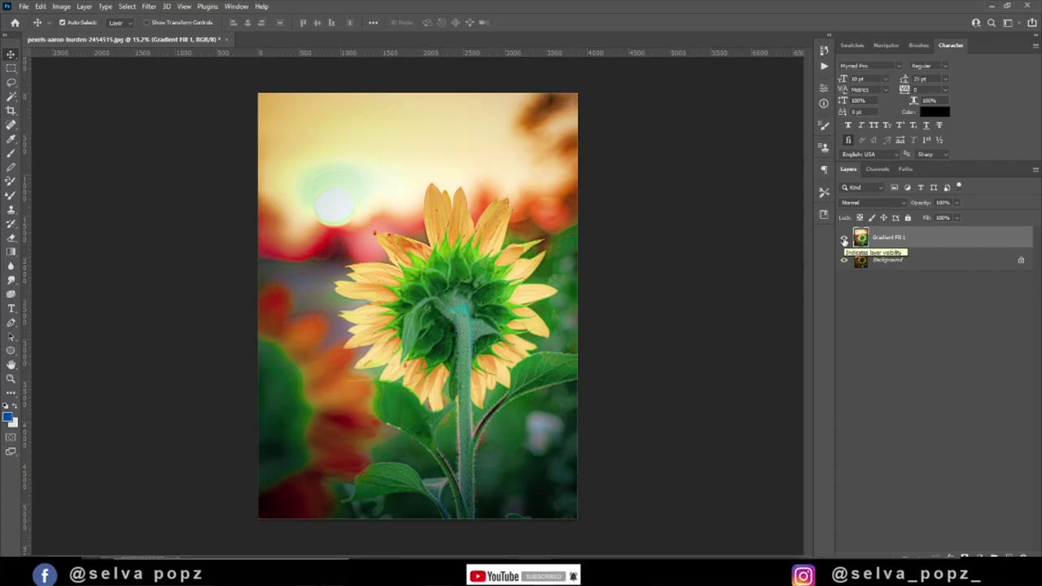
Duplicate the sunflower's Background layer and open the Camera Raw Filter on the copy
click(844, 238)
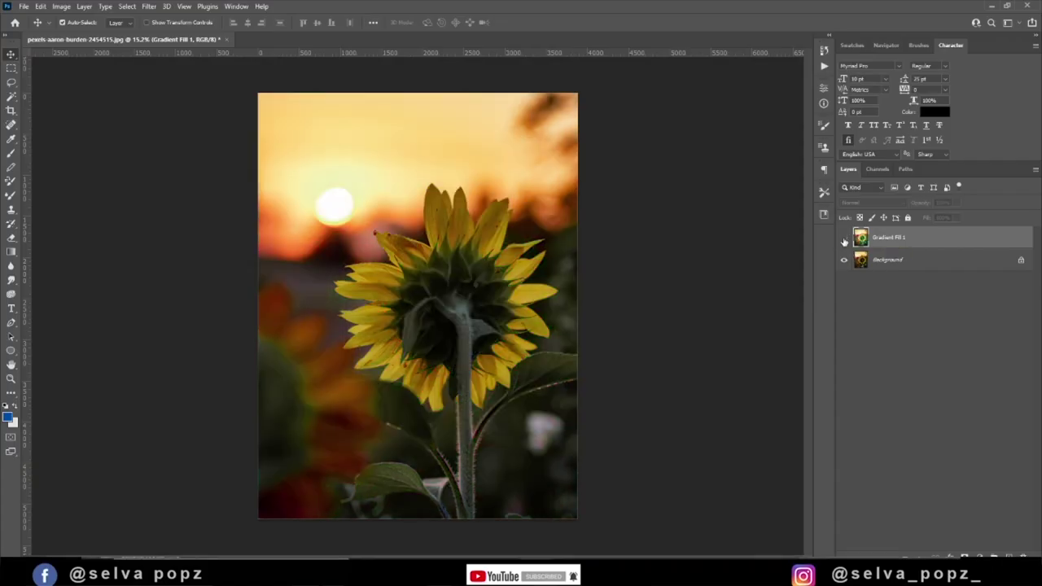
click(844, 238)
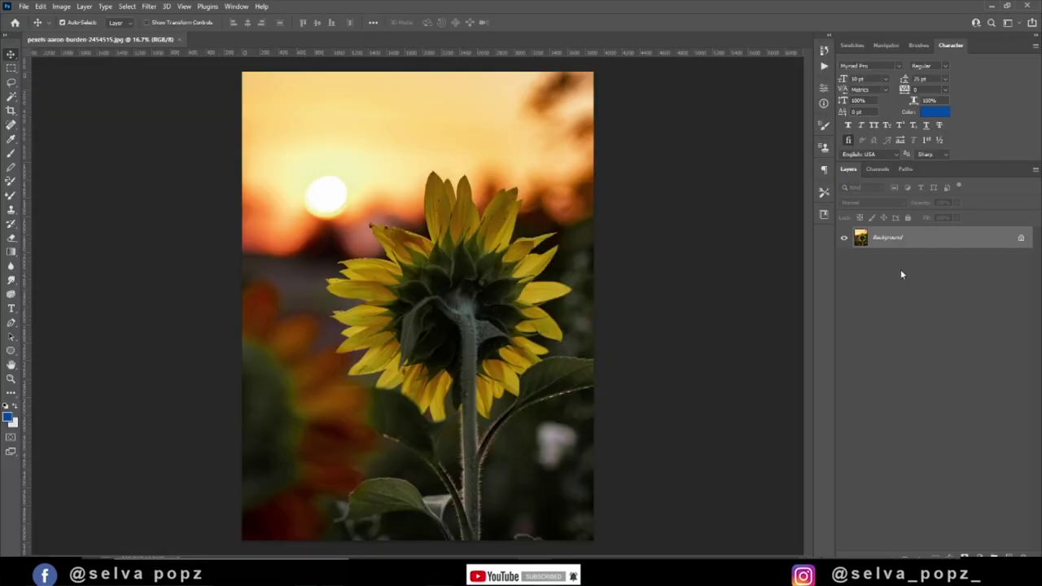
drag(887, 238, 995, 557)
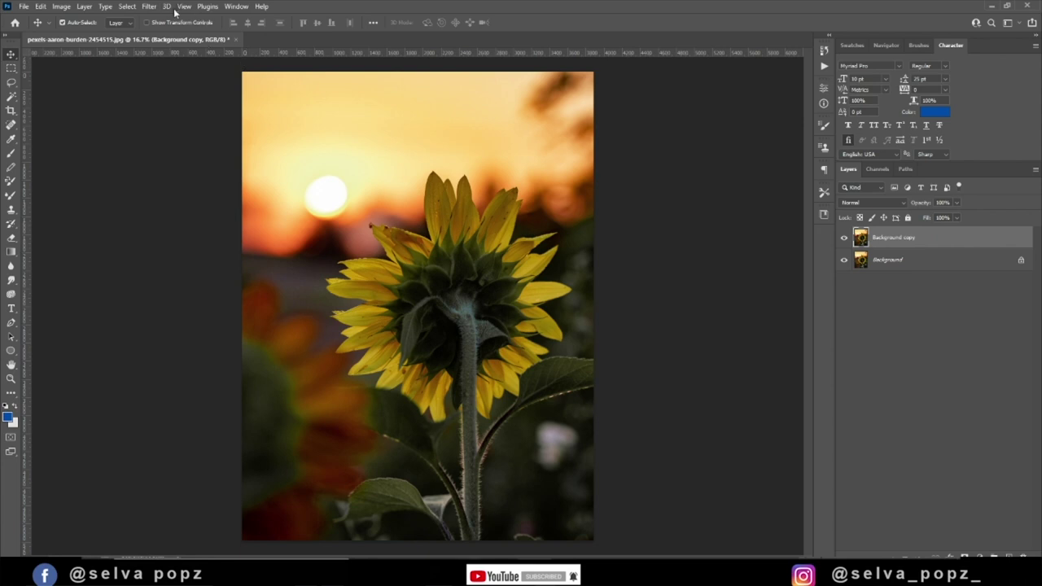
click(149, 6)
click(181, 88)
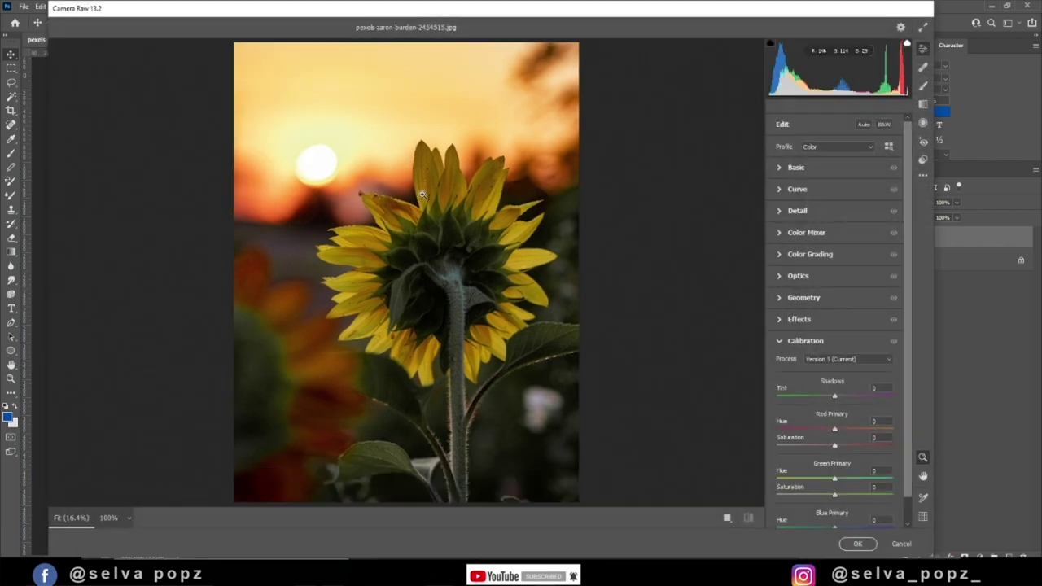
In Camera Raw's Basic panel, raise Exposure to +0.95, lower Contrast and add Texture +62
click(779, 168)
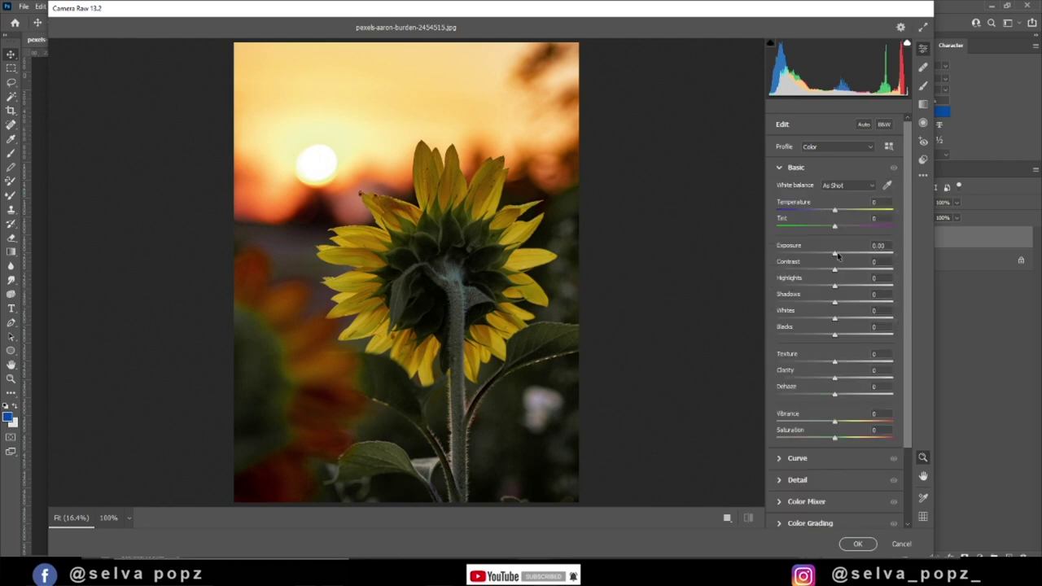
drag(838, 256, 843, 246)
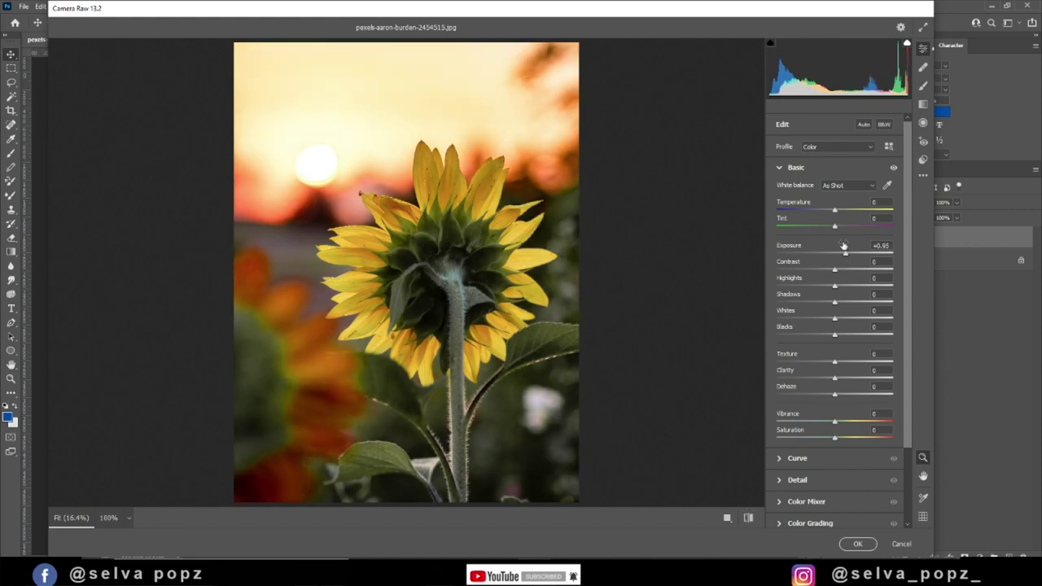
scroll(841, 240, down, 2)
scroll(840, 232, down, 2)
scroll(838, 224, down, 1)
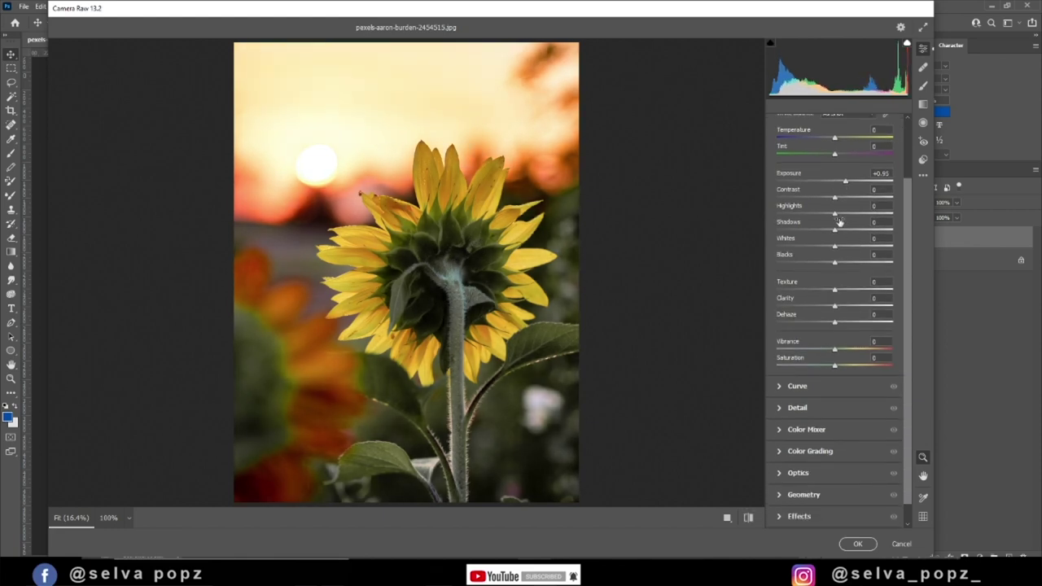
mouse_move(834, 198)
mouse_down()
mouse_move(825, 200)
mouse_move(857, 216)
mouse_move(820, 213)
mouse_move(860, 232)
mouse_move(860, 264)
mouse_up()
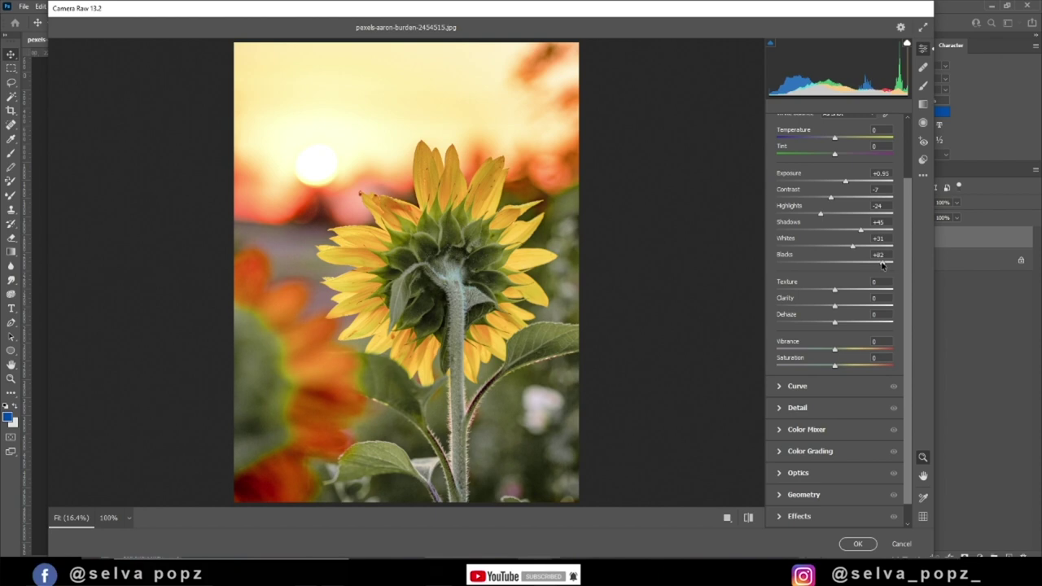
scroll(893, 274, down, 1)
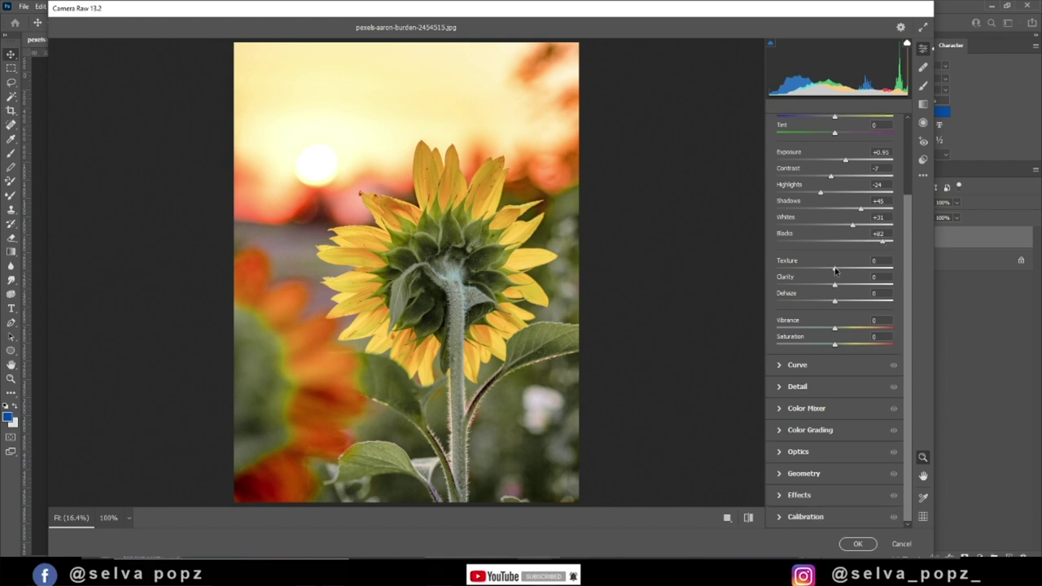
mouse_move(834, 270)
mouse_down()
mouse_move(865, 270)
mouse_move(848, 286)
mouse_move(827, 284)
mouse_move(861, 303)
mouse_move(826, 302)
mouse_move(845, 325)
mouse_move(835, 346)
mouse_up()
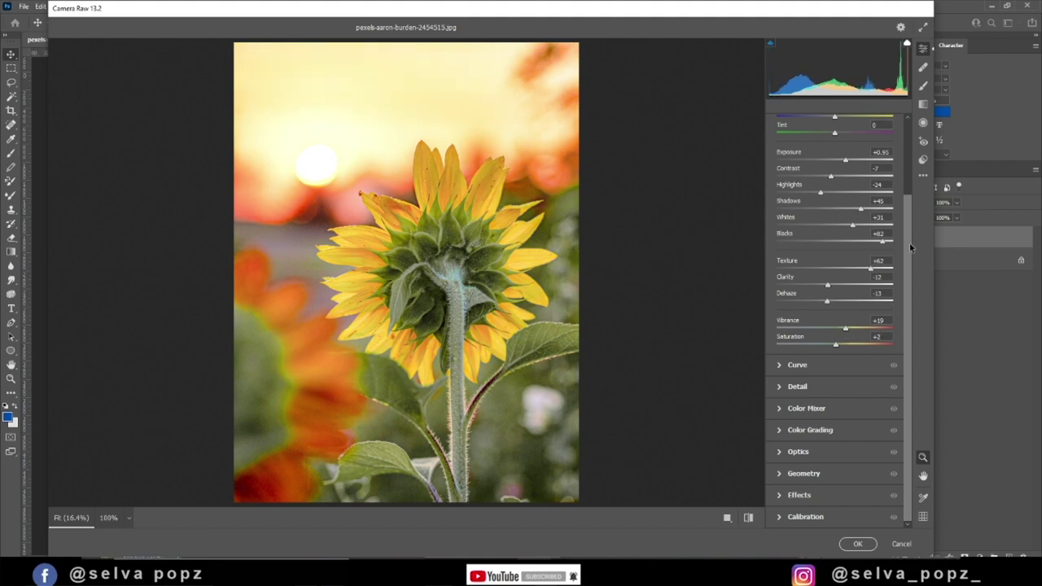
scroll(827, 167, up, 3)
Lift the highlights in the Tone Curve panel
click(777, 161)
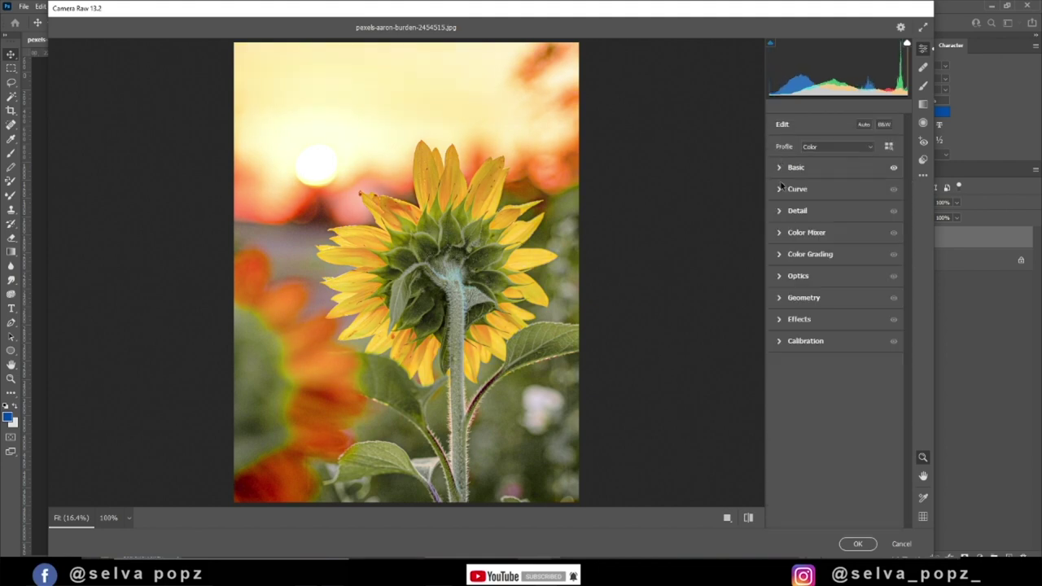
click(780, 192)
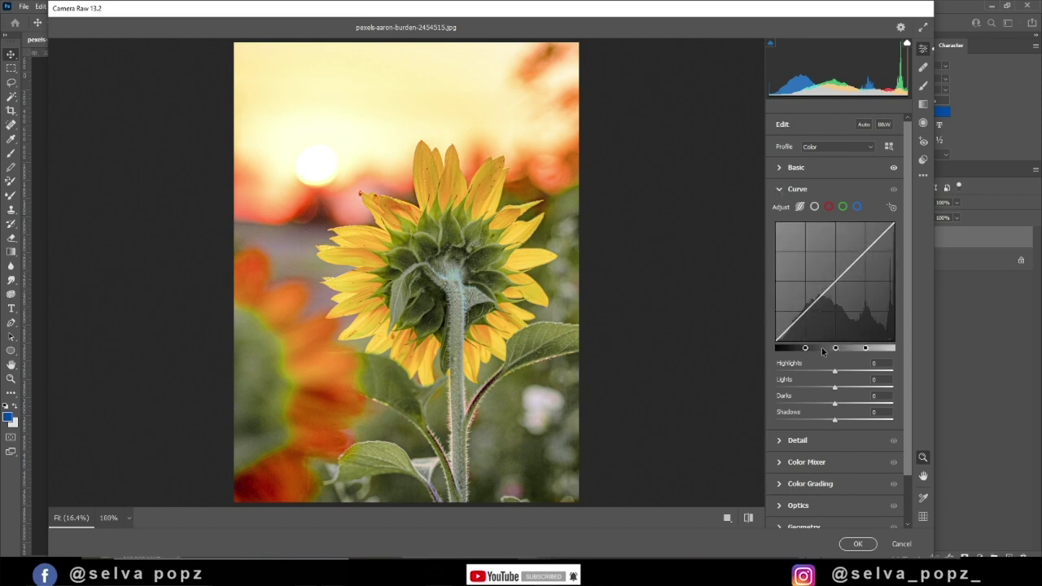
drag(835, 371, 847, 372)
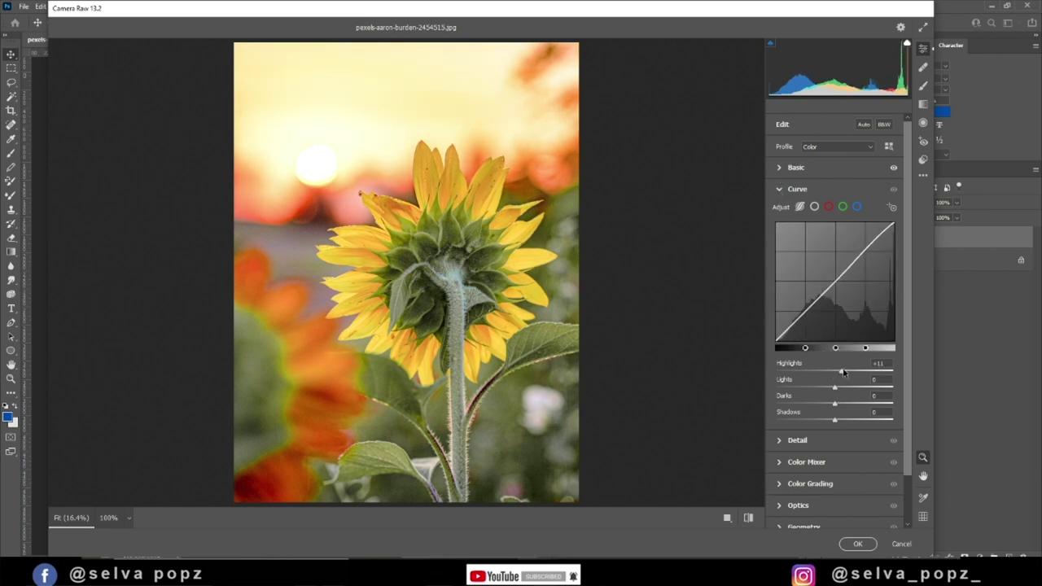
click(782, 189)
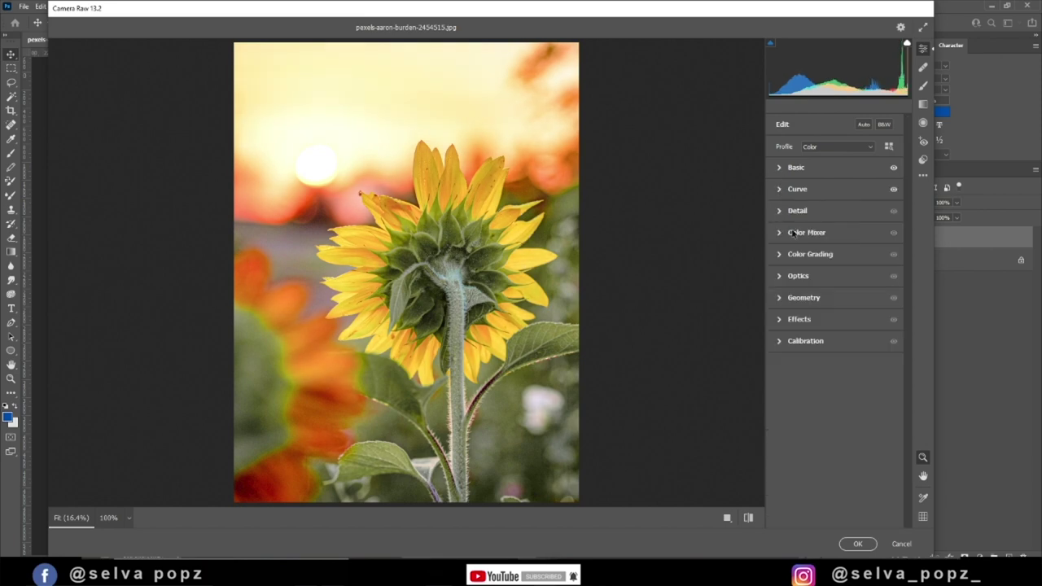
In Color Mixer, boost yellows, greens (+67) and aquas (+50) saturation and shift reds toward pink
click(780, 234)
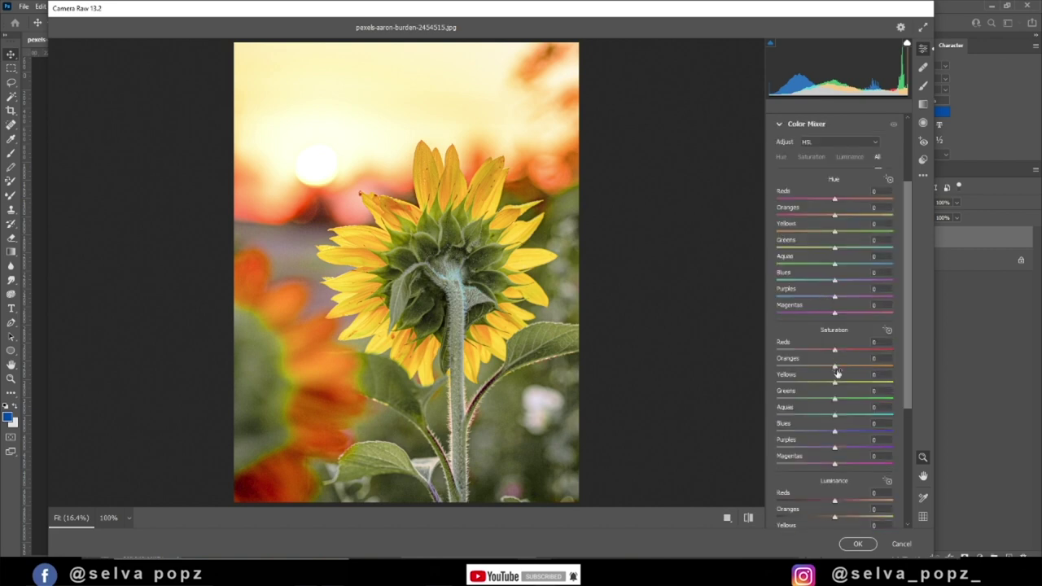
drag(831, 385, 839, 384)
drag(835, 366, 835, 367)
mouse_move(834, 199)
mouse_down()
mouse_move(806, 202)
mouse_move(866, 218)
mouse_move(834, 217)
mouse_move(865, 247)
mouse_move(810, 265)
mouse_up()
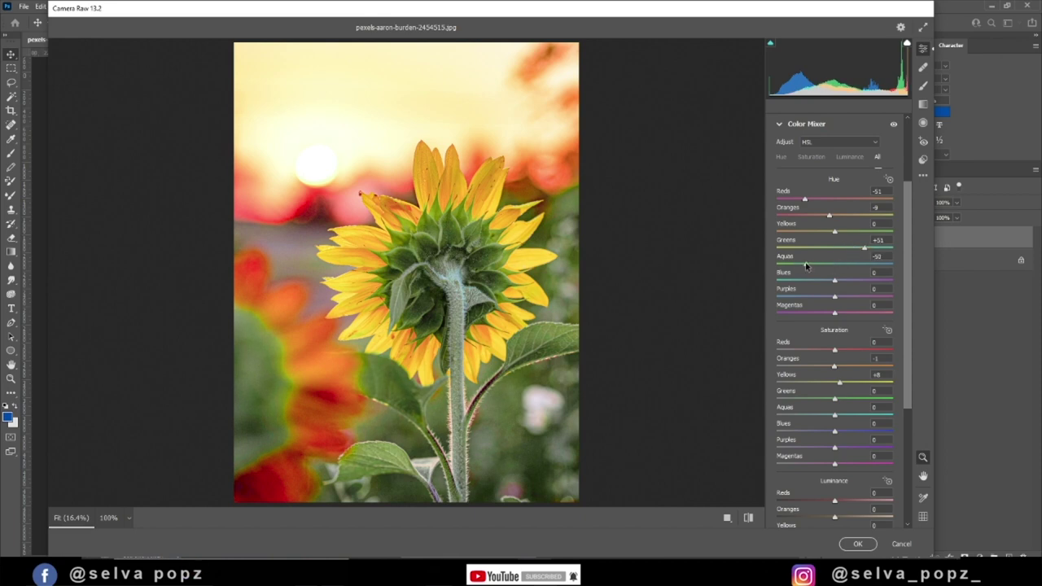
drag(835, 398, 867, 392)
drag(909, 331, 899, 380)
drag(836, 319, 866, 318)
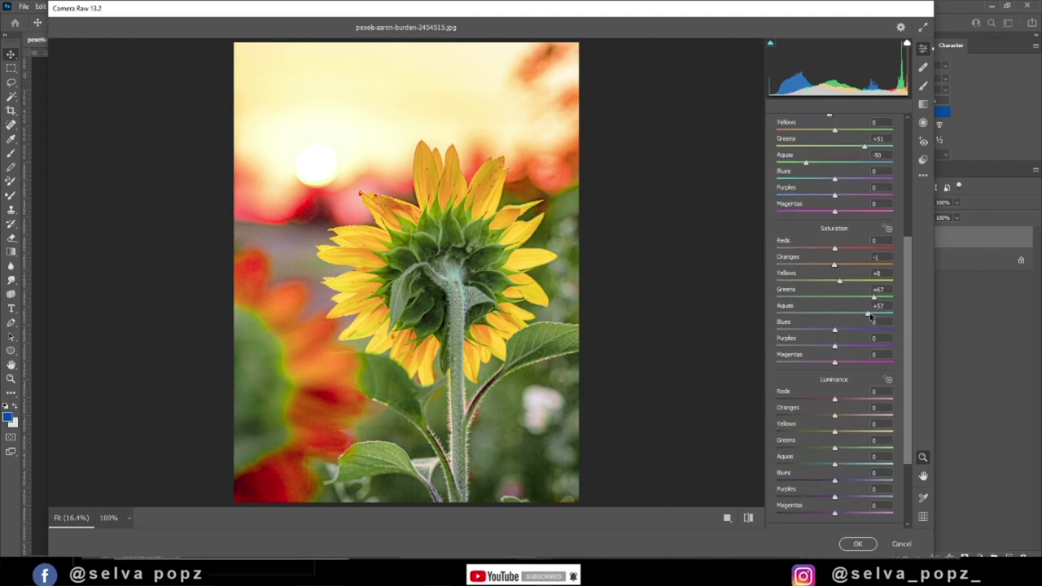
Brighten greens luminance to +59 and darken aquas luminance to -52
mouse_move(836, 447)
mouse_down()
mouse_move(868, 453)
mouse_move(842, 434)
mouse_move(863, 435)
mouse_move(833, 435)
mouse_up()
drag(906, 385, 904, 424)
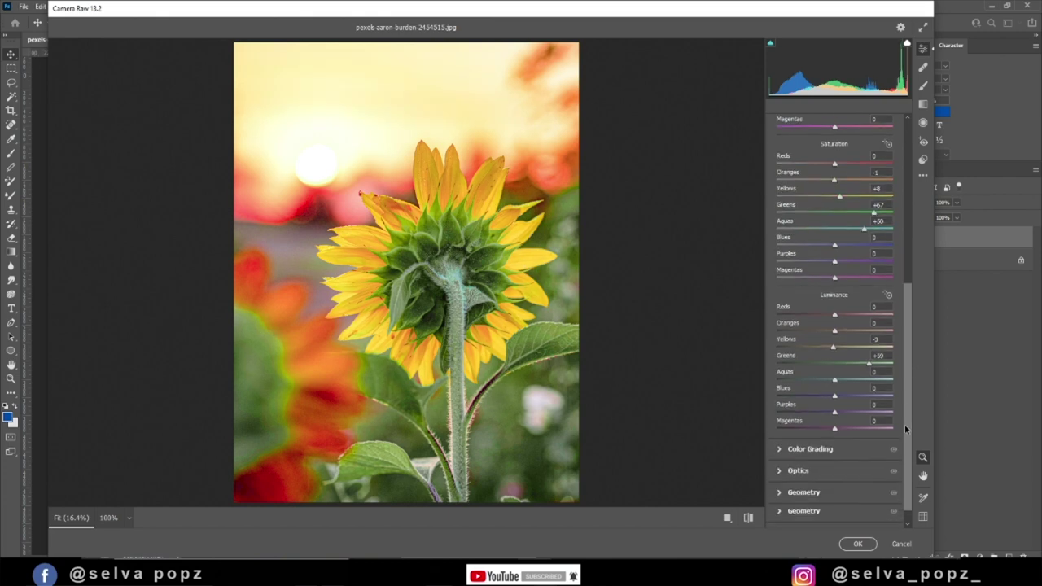
drag(834, 370, 807, 372)
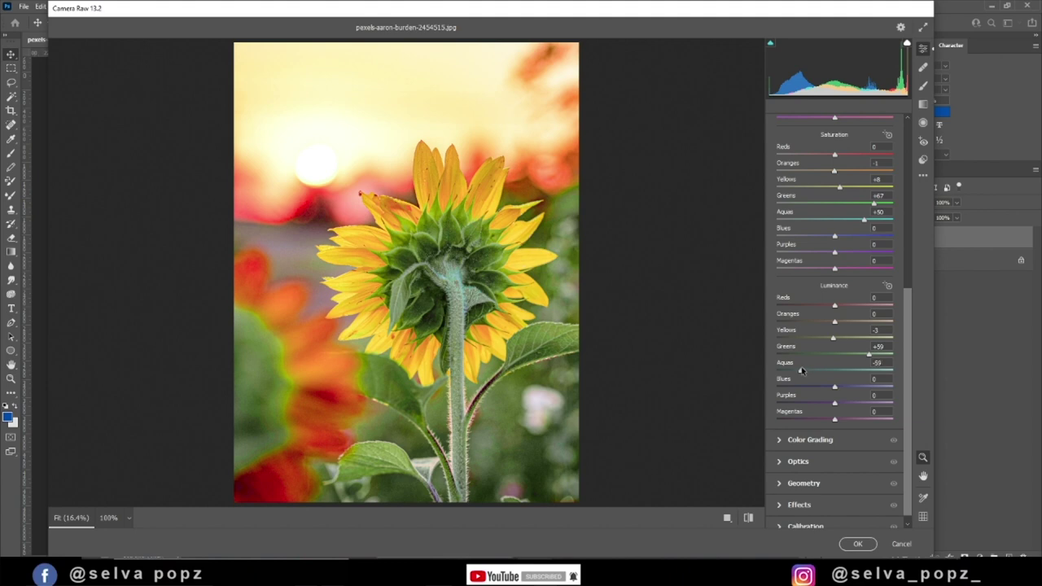
scroll(806, 301, up, 2)
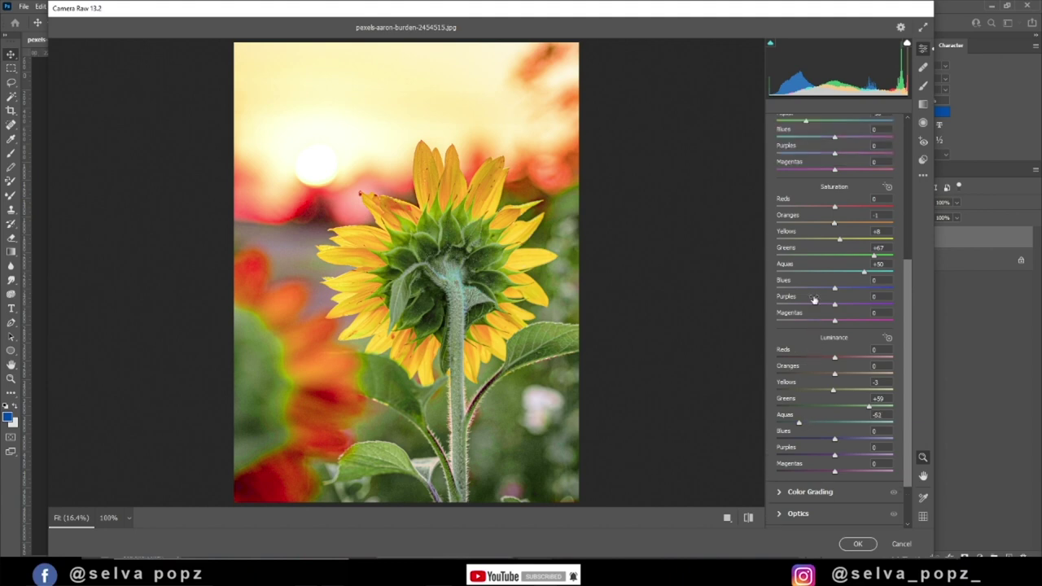
drag(905, 328, 911, 236)
Add an Effects vignette to darken the edges and adjust the lens optics vignetting
click(776, 144)
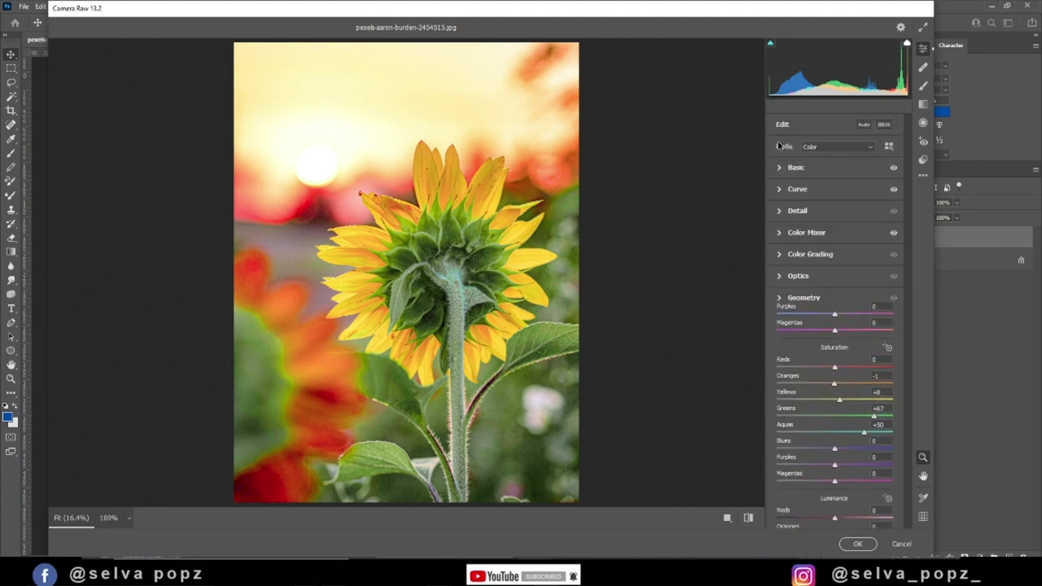
click(779, 320)
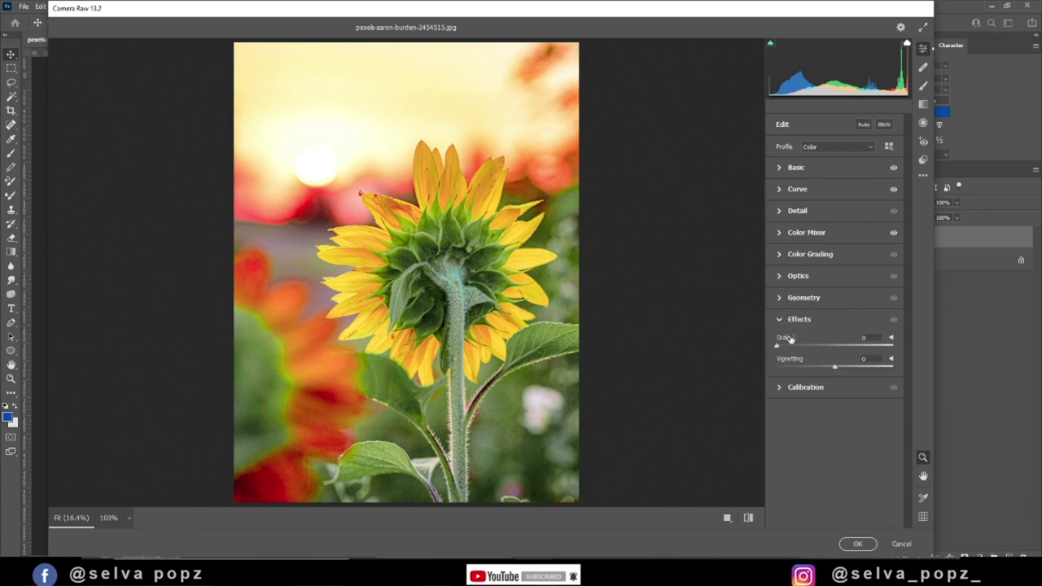
drag(834, 372, 817, 368)
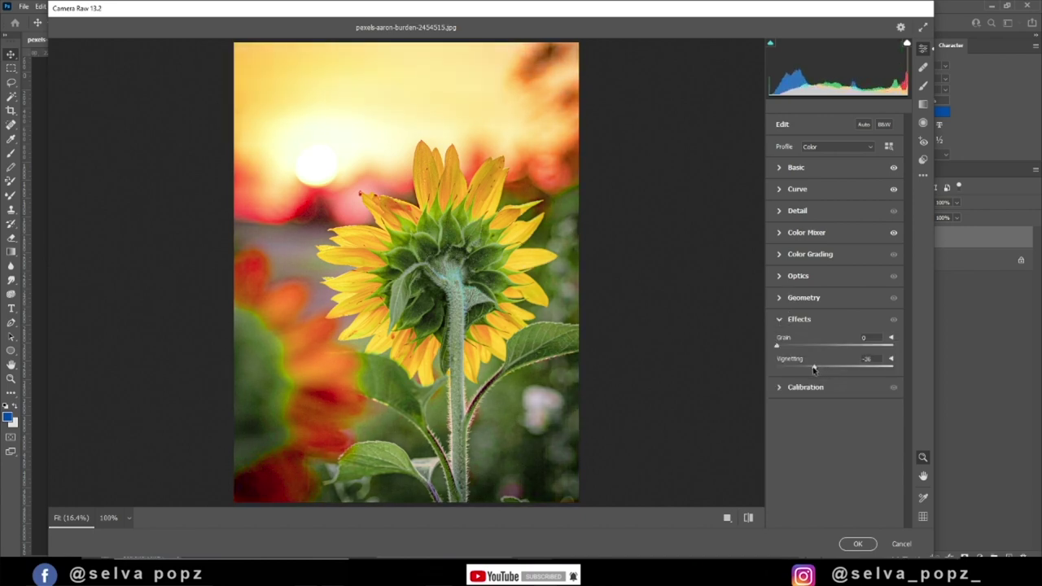
click(780, 320)
click(780, 297)
click(780, 276)
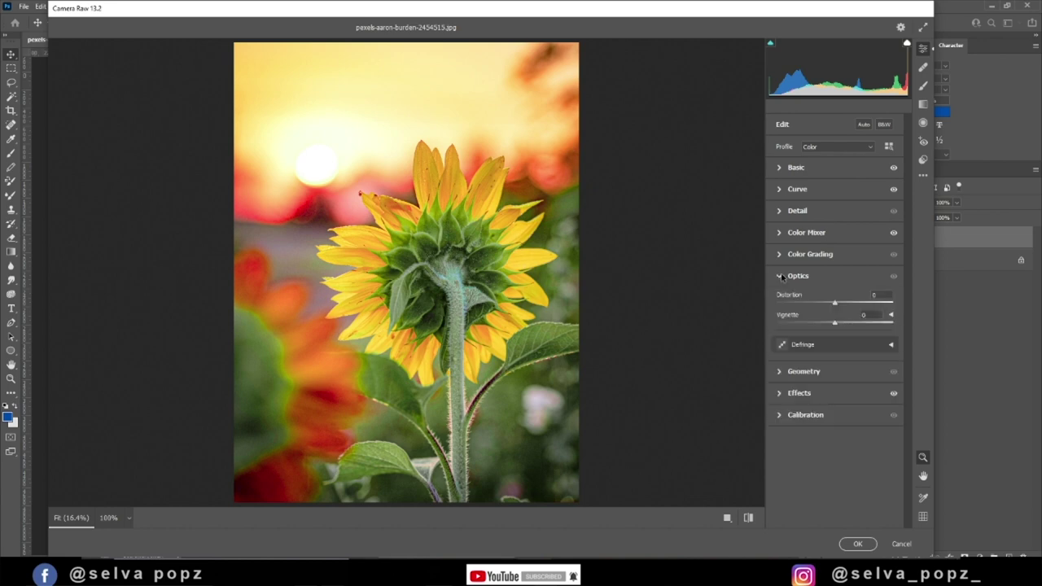
drag(834, 323, 828, 303)
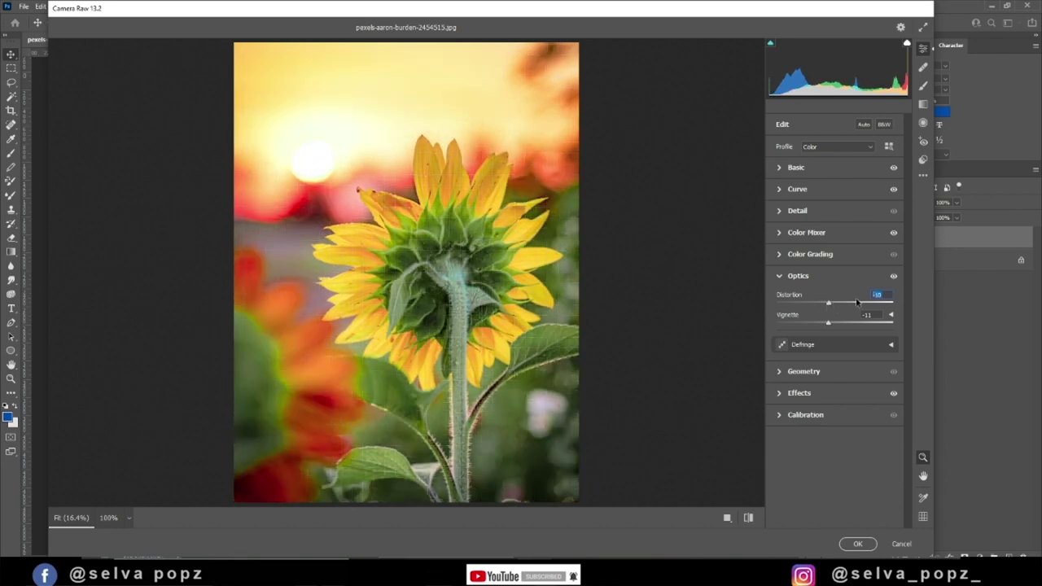
text(0)
In Calibration, tweak Green Primary and set Blue Primary hue +6, saturation +30, then apply
click(780, 277)
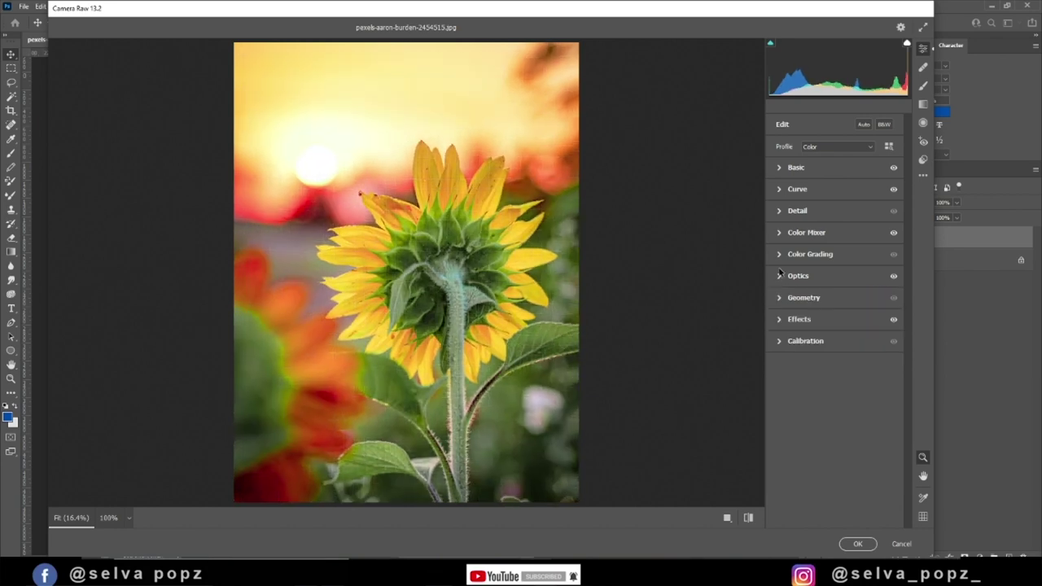
click(780, 254)
scroll(834, 297, down, 2)
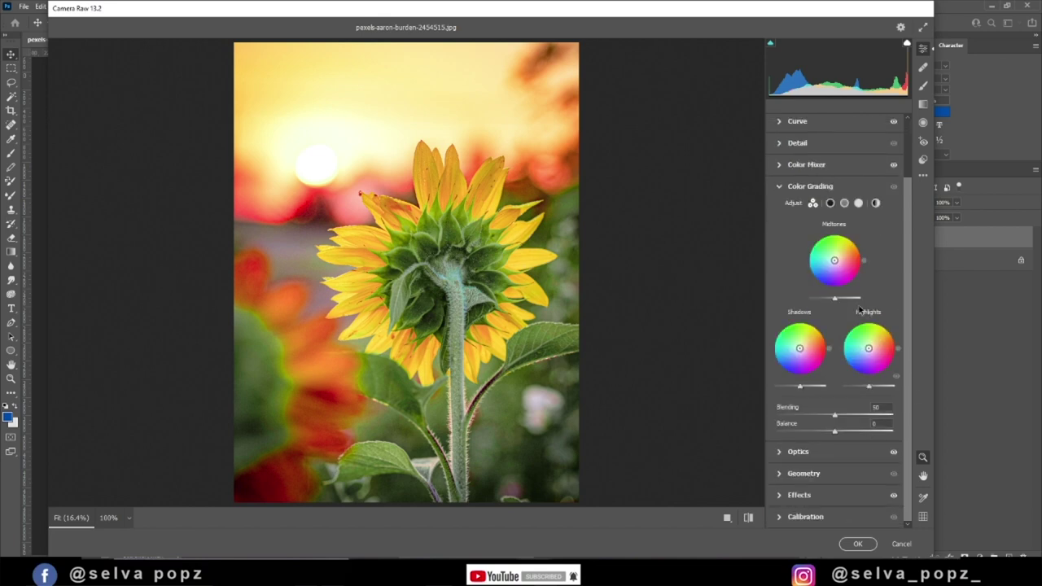
click(780, 188)
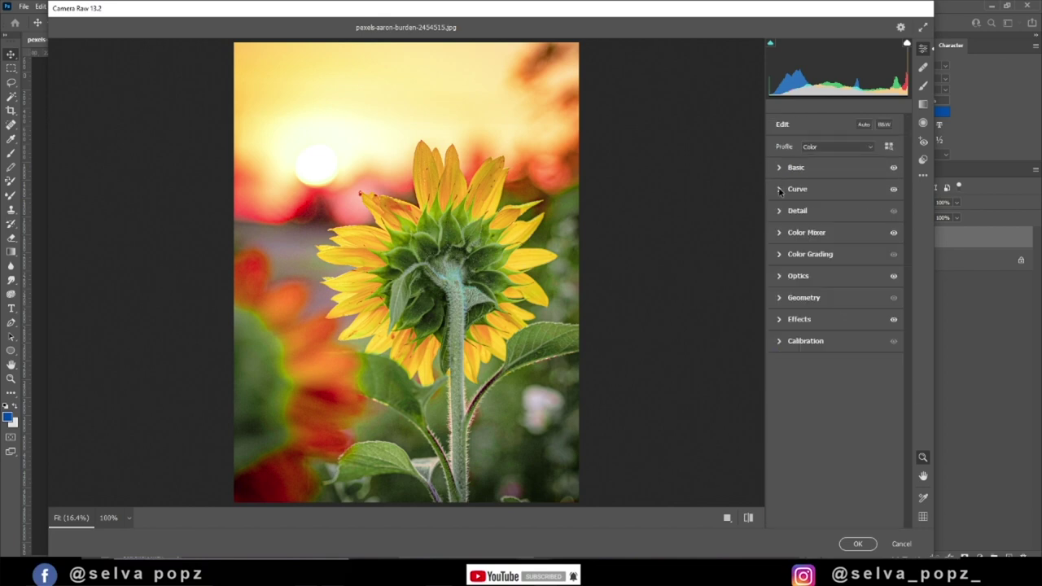
click(780, 341)
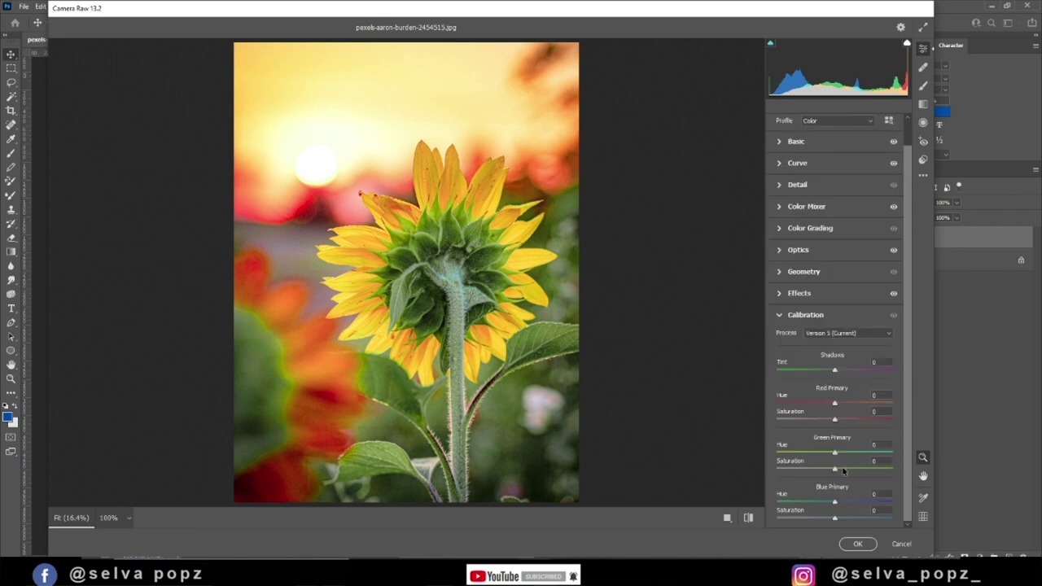
drag(834, 470, 842, 453)
drag(844, 521, 856, 521)
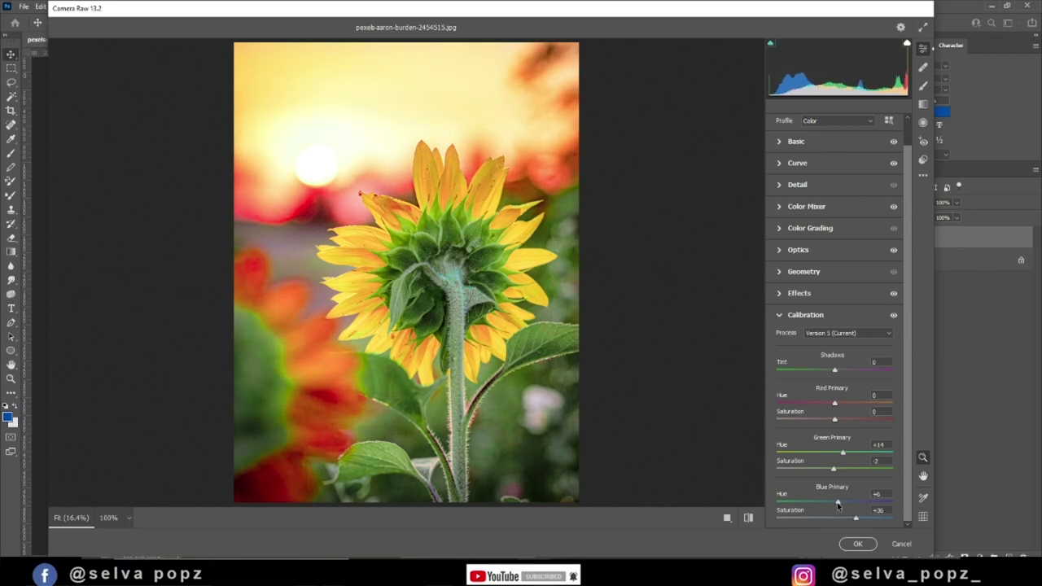
drag(834, 503, 837, 502)
click(851, 540)
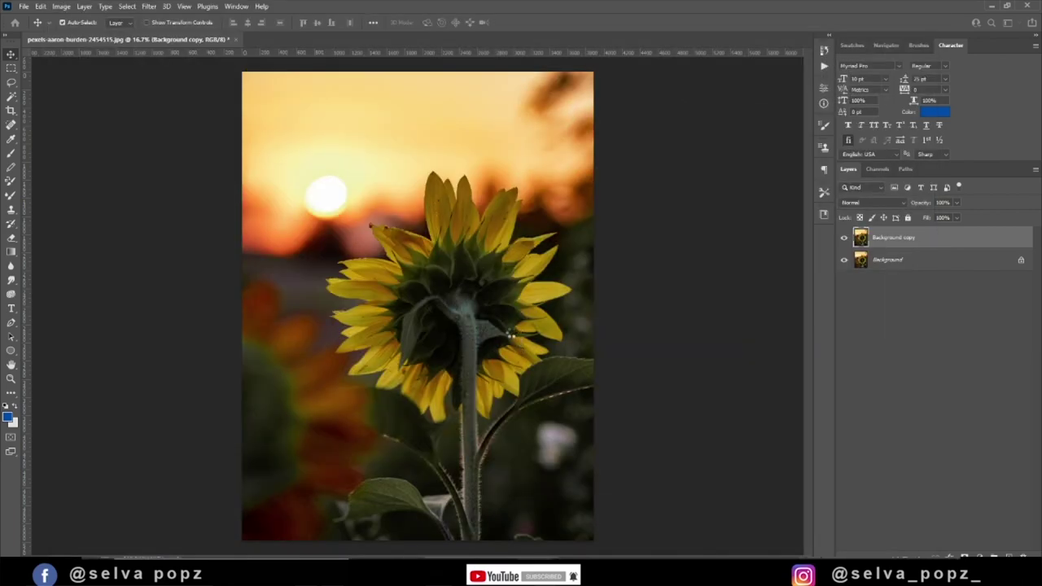
scroll(504, 339, down, 1)
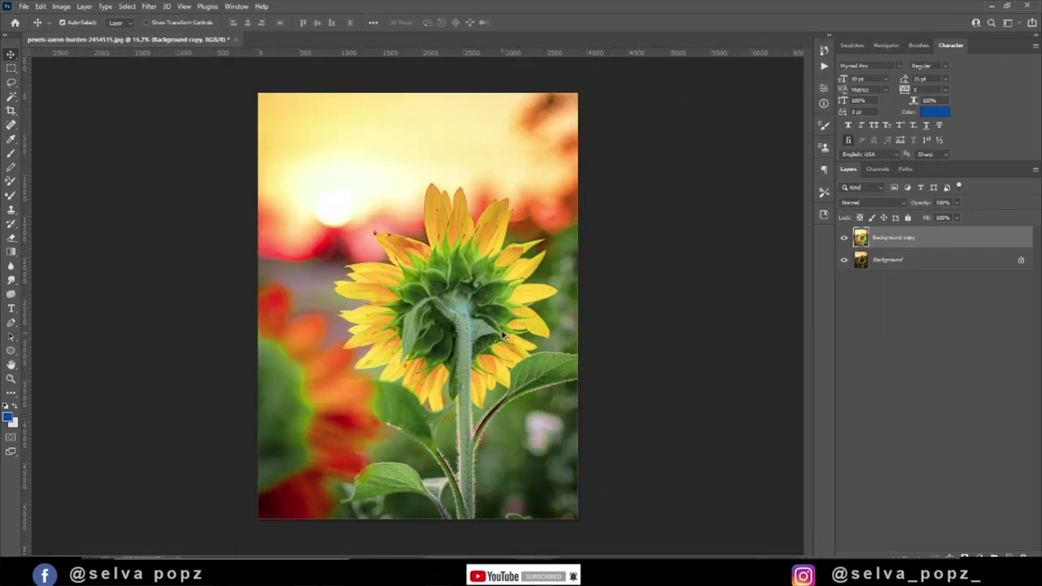
click(844, 237)
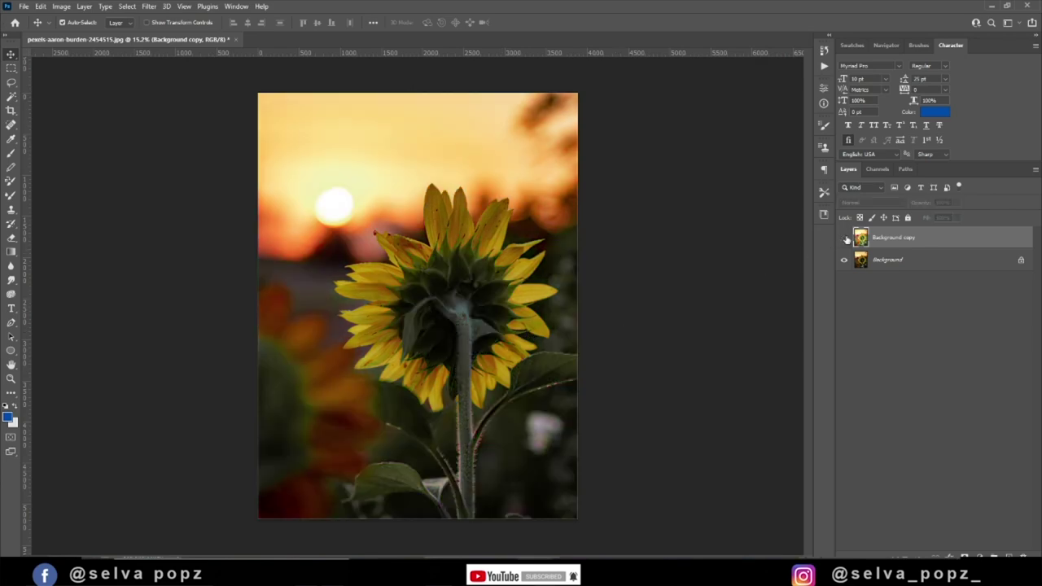
click(844, 237)
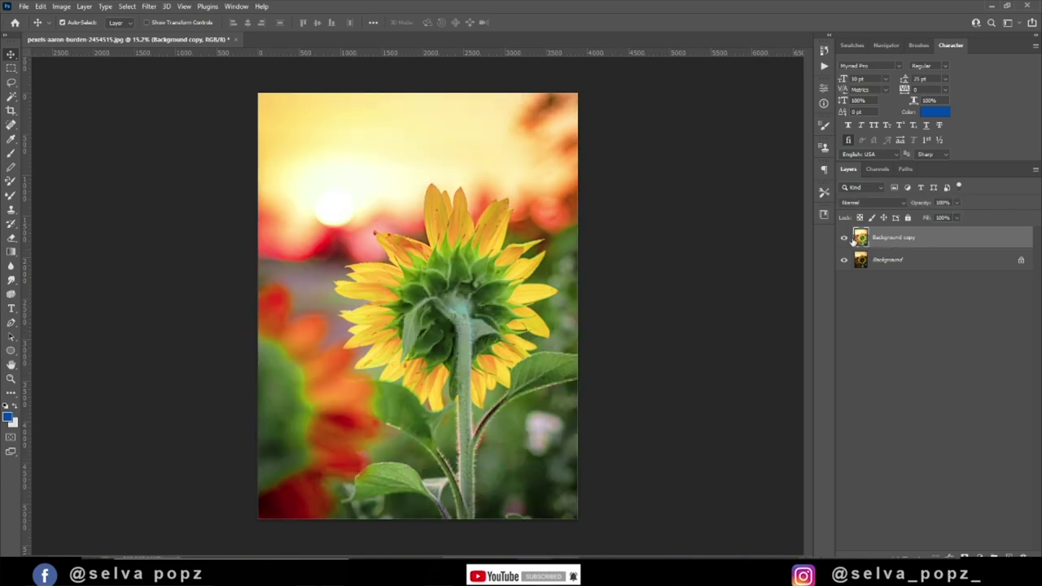
click(844, 237)
Try a Hue/Saturation adjustment layer with a slight hue nudge, then delete it
click(977, 556)
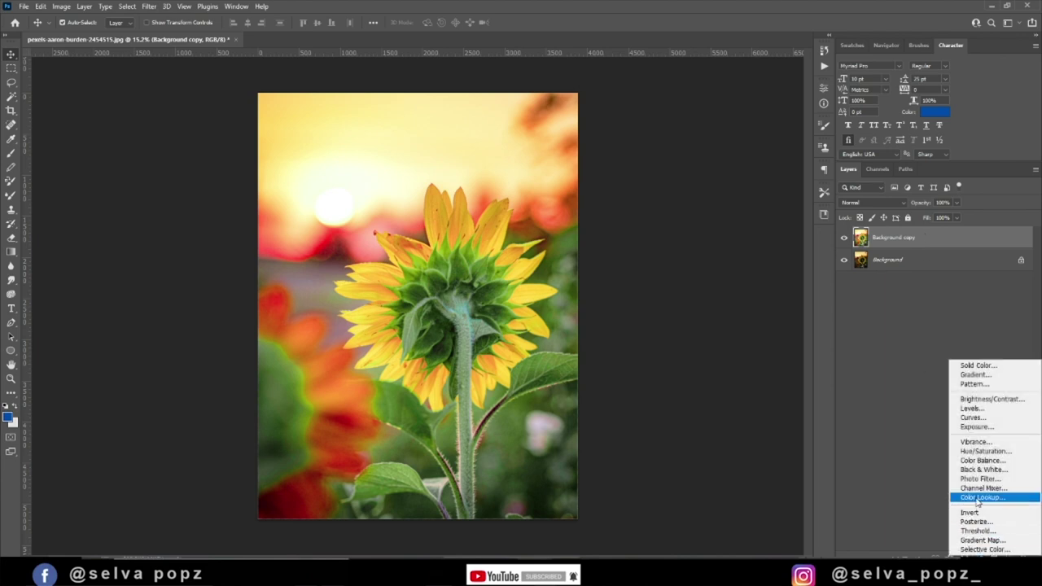
click(980, 451)
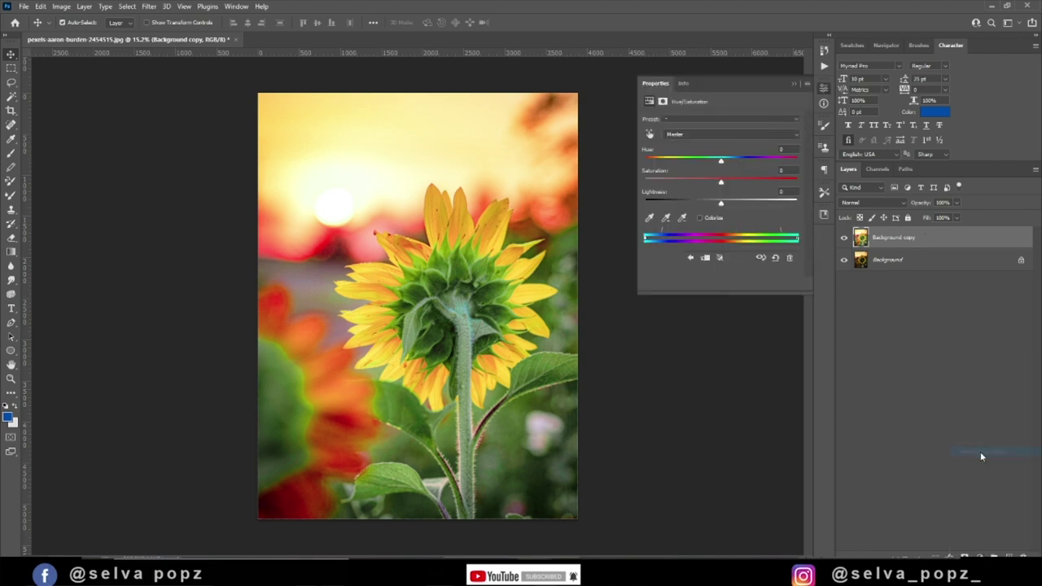
drag(721, 163, 722, 163)
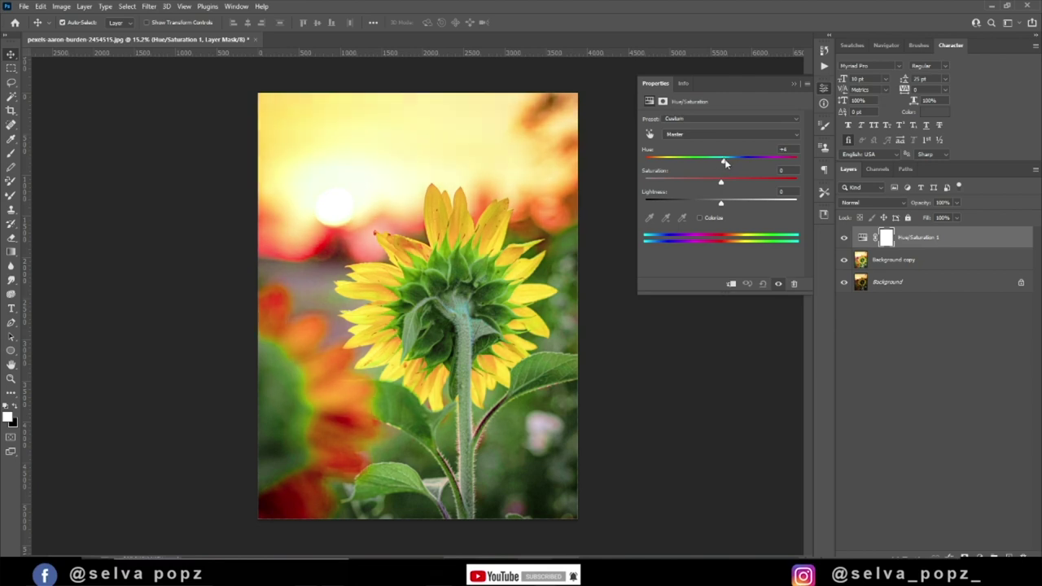
click(792, 84)
key(Delete)
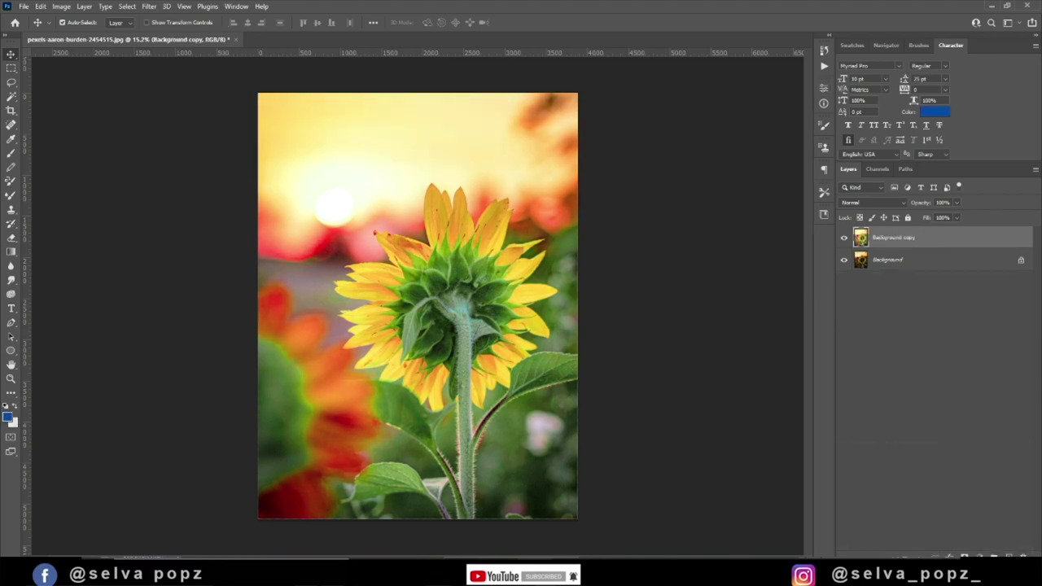
Add a Color Balance layer with midtones Magenta/Green +19 and Yellow/Blue +12
click(979, 554)
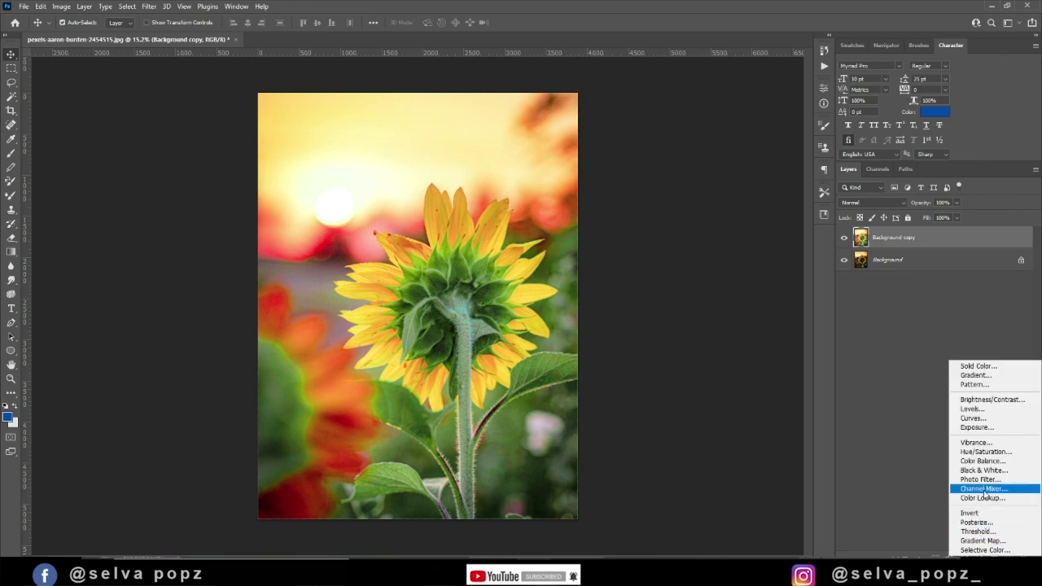
click(981, 461)
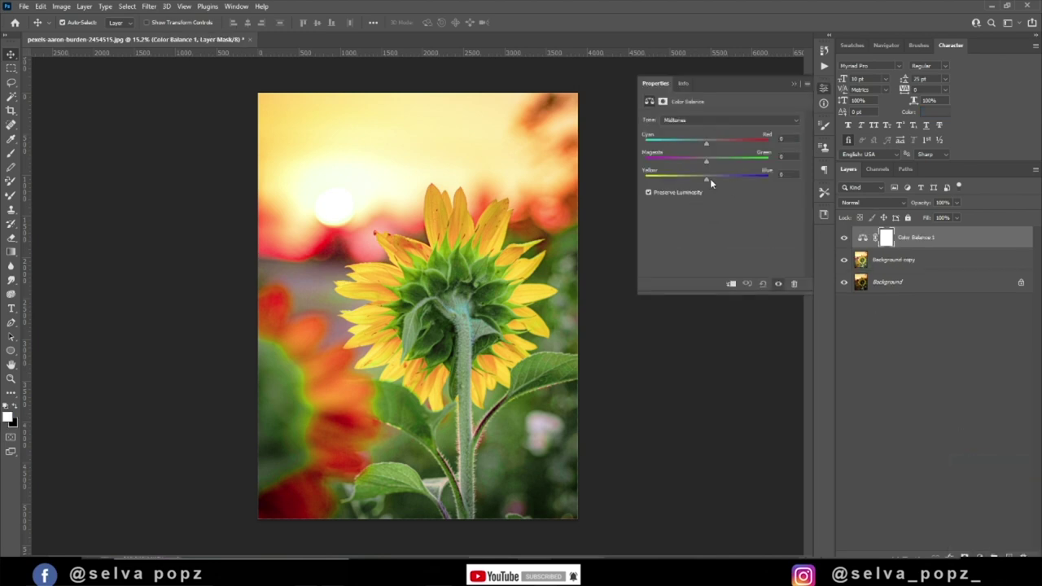
drag(711, 179, 700, 144)
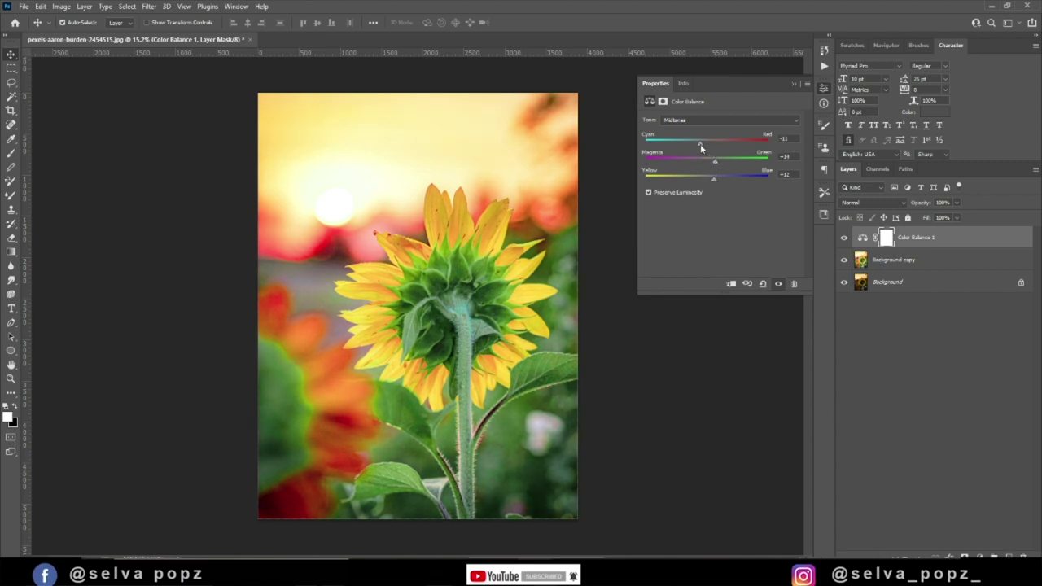
click(795, 84)
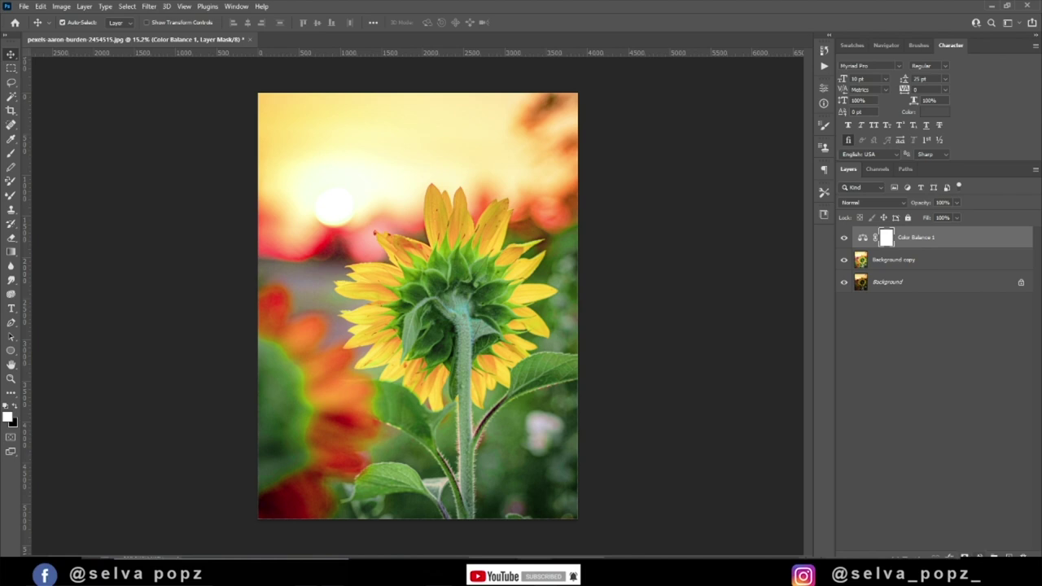
Reset colours to black and white, then add and delete a trial Gradient Fill layer
key(i)
key(x)
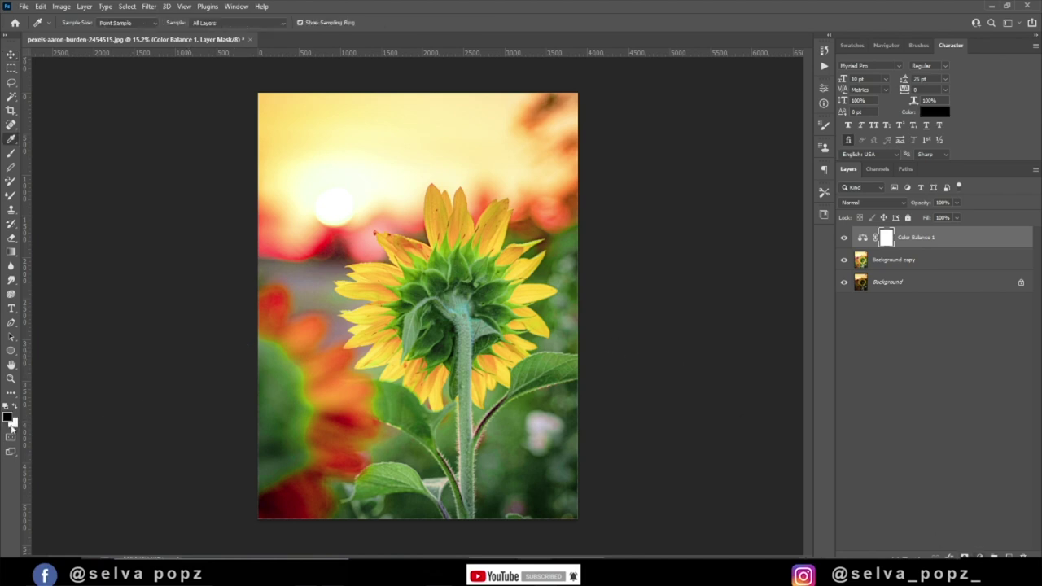
click(976, 556)
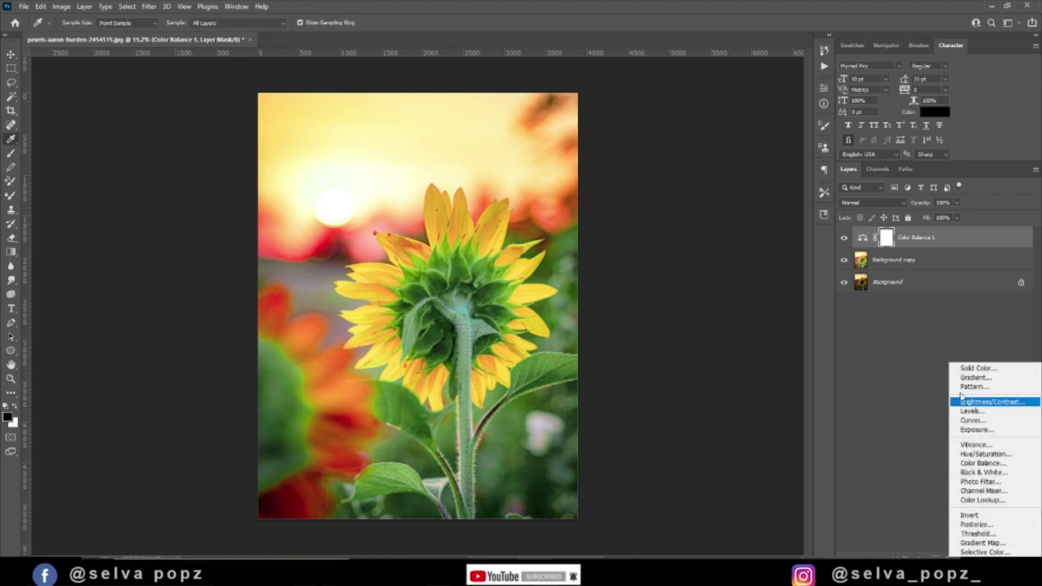
click(972, 382)
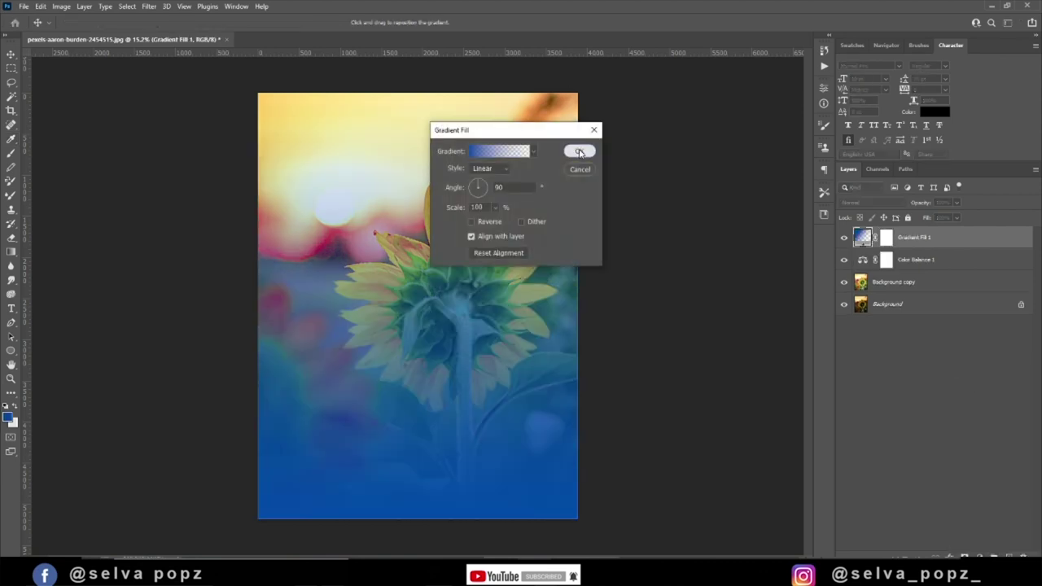
key(Return)
double_click(862, 237)
click(584, 171)
key(Delete)
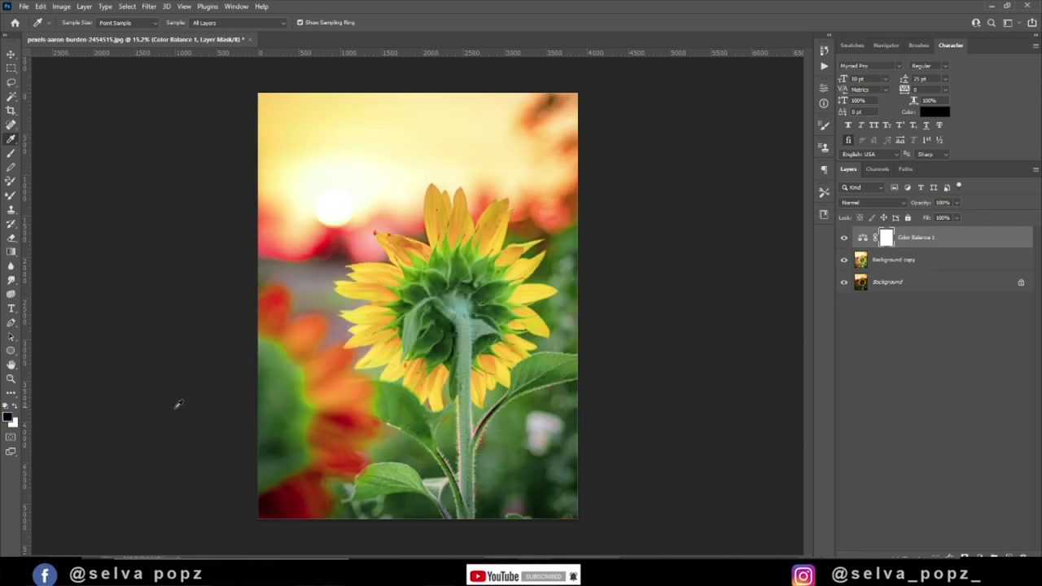
click(9, 418)
click(901, 188)
Add a Gradient Fill layer fading from a black left stop to transparent
click(980, 553)
click(977, 376)
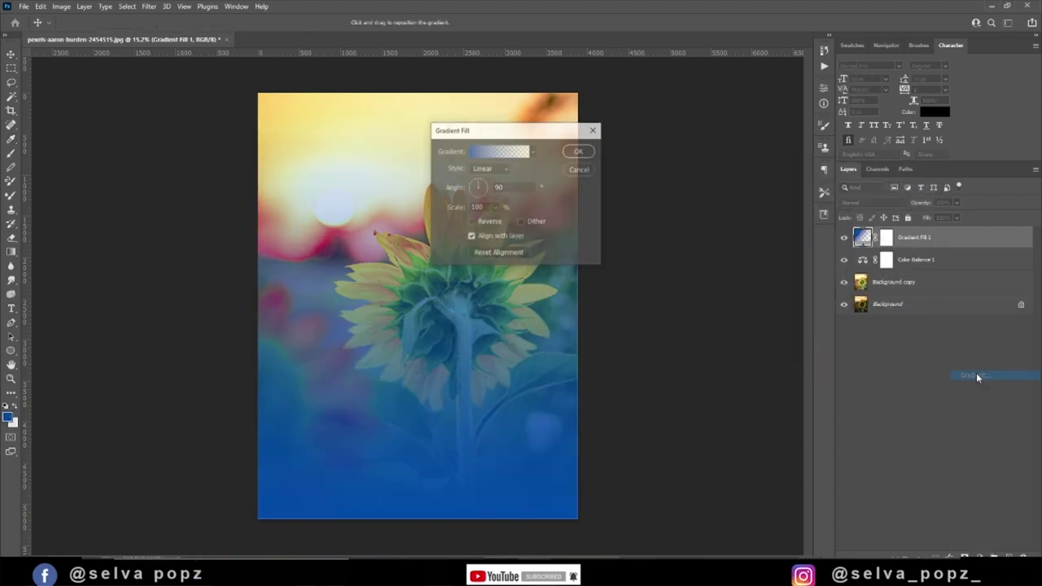
click(480, 149)
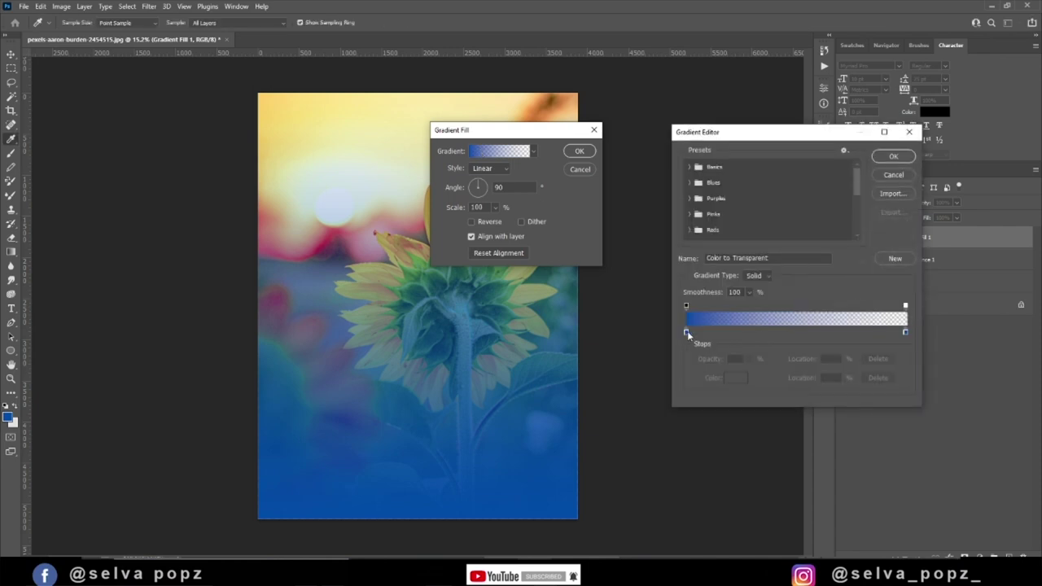
double_click(686, 333)
click(690, 319)
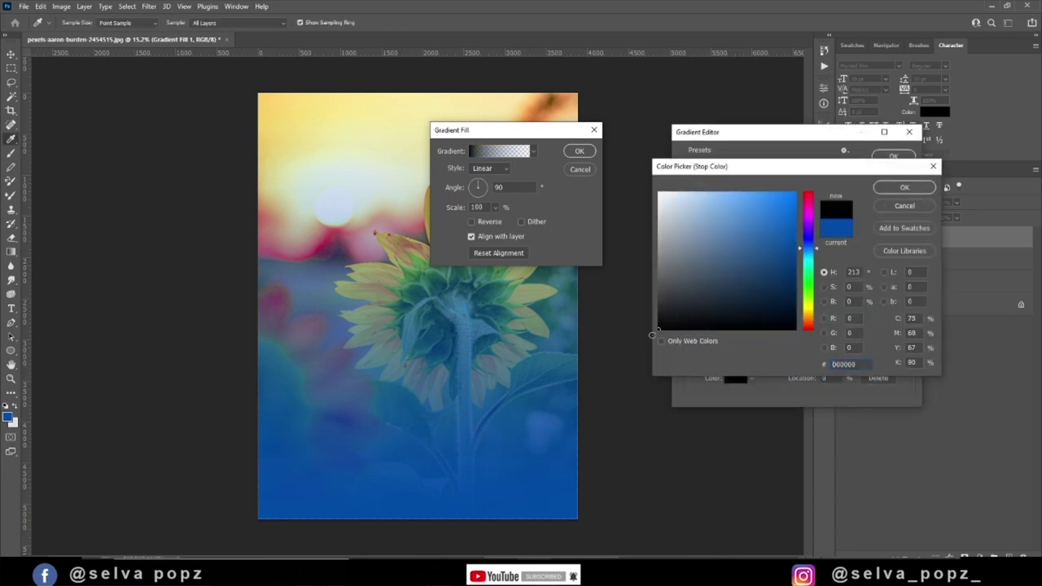
click(903, 187)
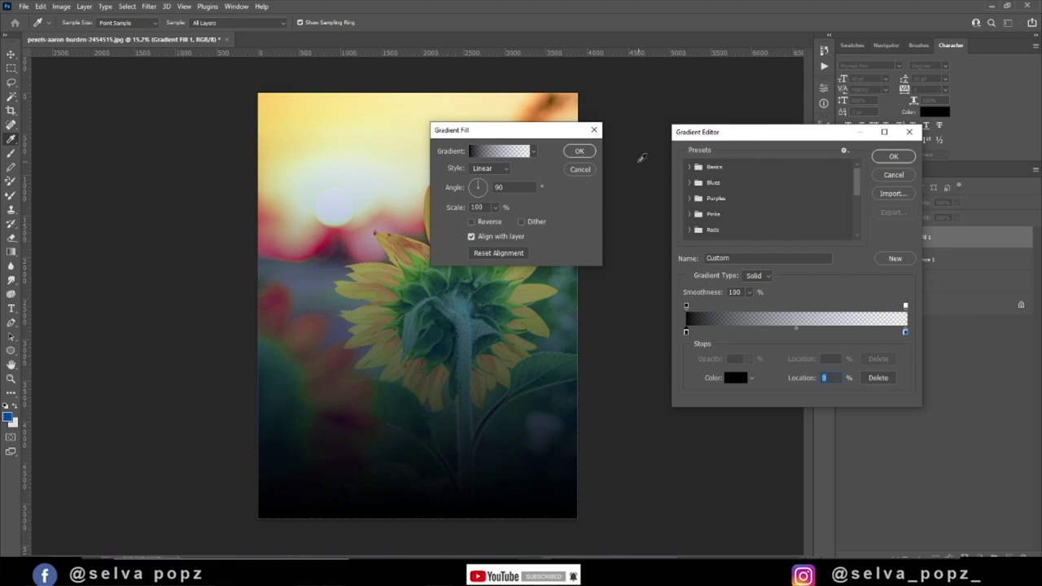
click(896, 157)
click(580, 150)
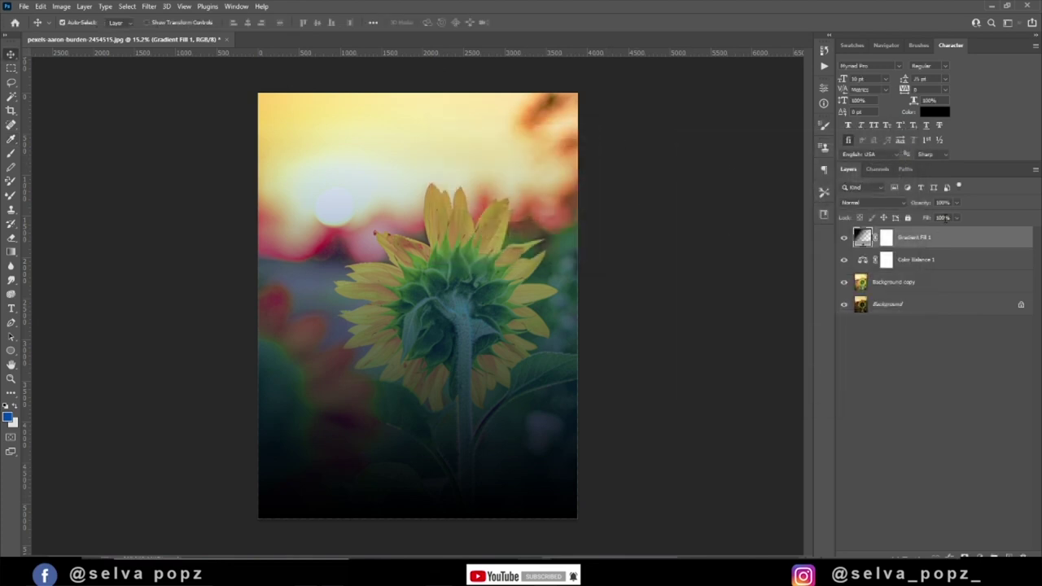
Set the gradient layer to 20% opacity, rasterize it and shift it downward
key(2)
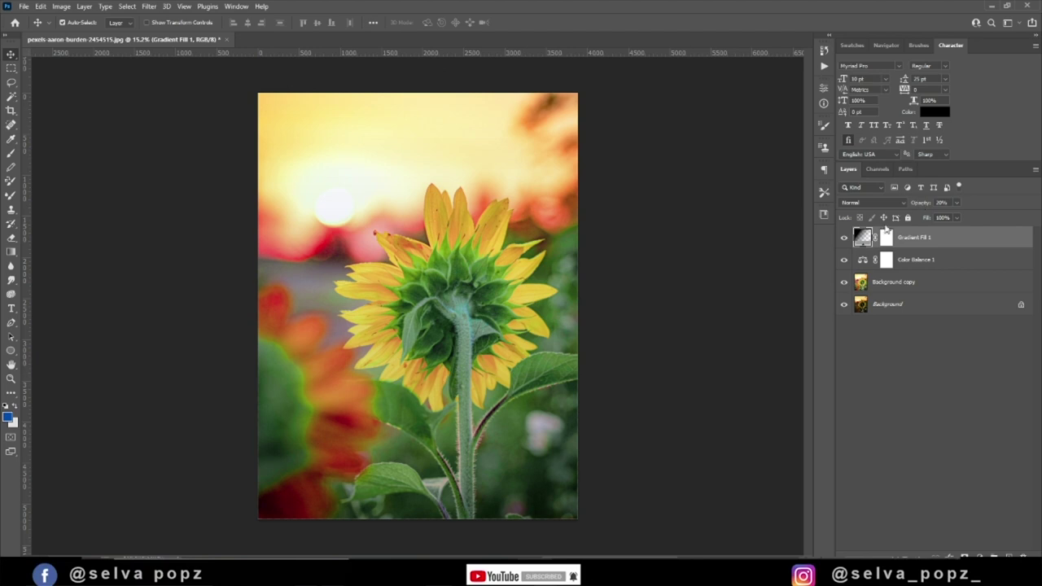
click(843, 238)
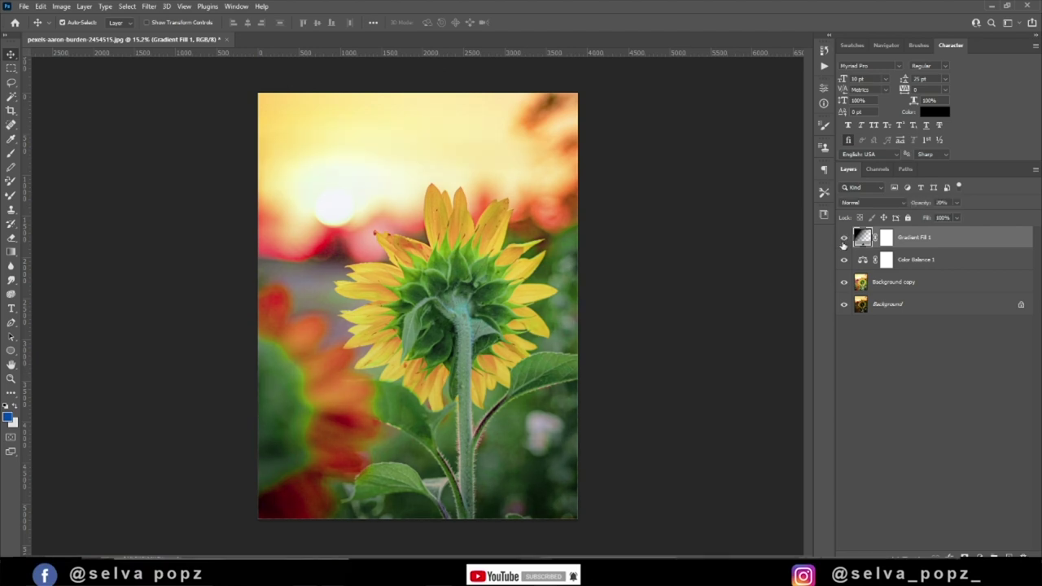
key(ctrl+t)
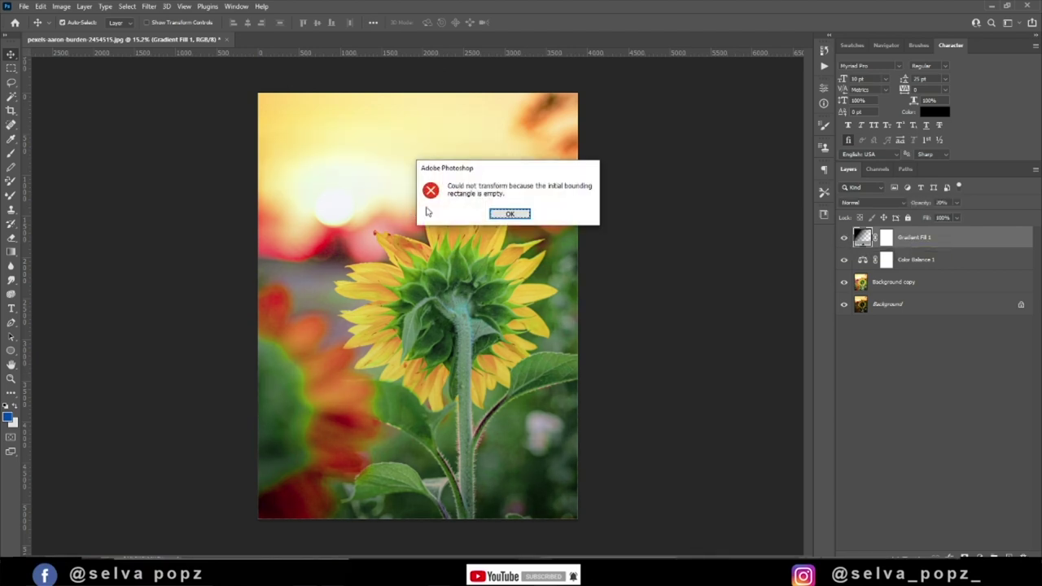
click(497, 217)
right_click(862, 244)
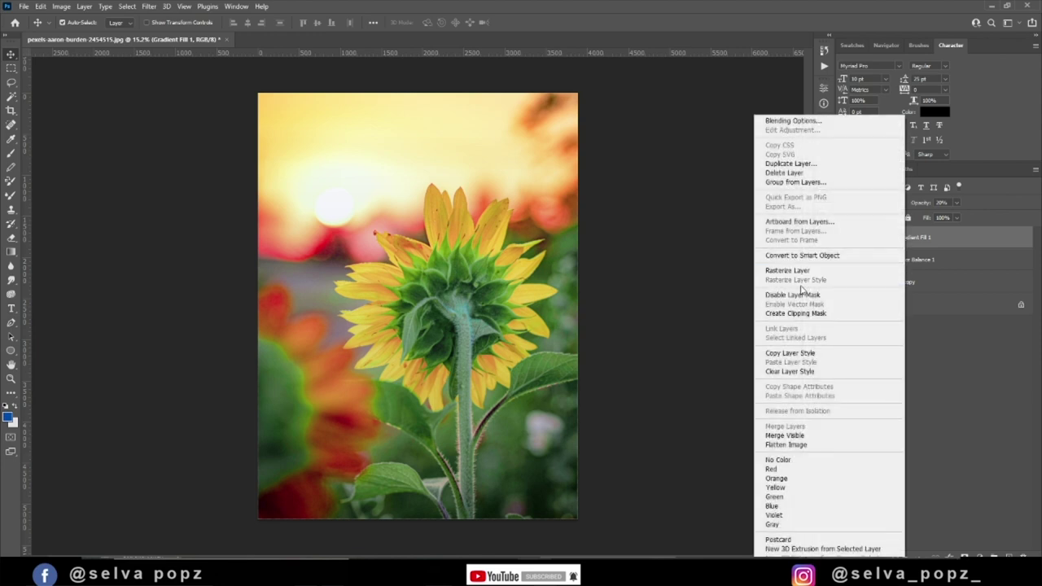
click(800, 271)
key(ctrl+t)
mouse_move(431, 313)
mouse_down()
mouse_move(429, 393)
mouse_move(442, 371)
mouse_up()
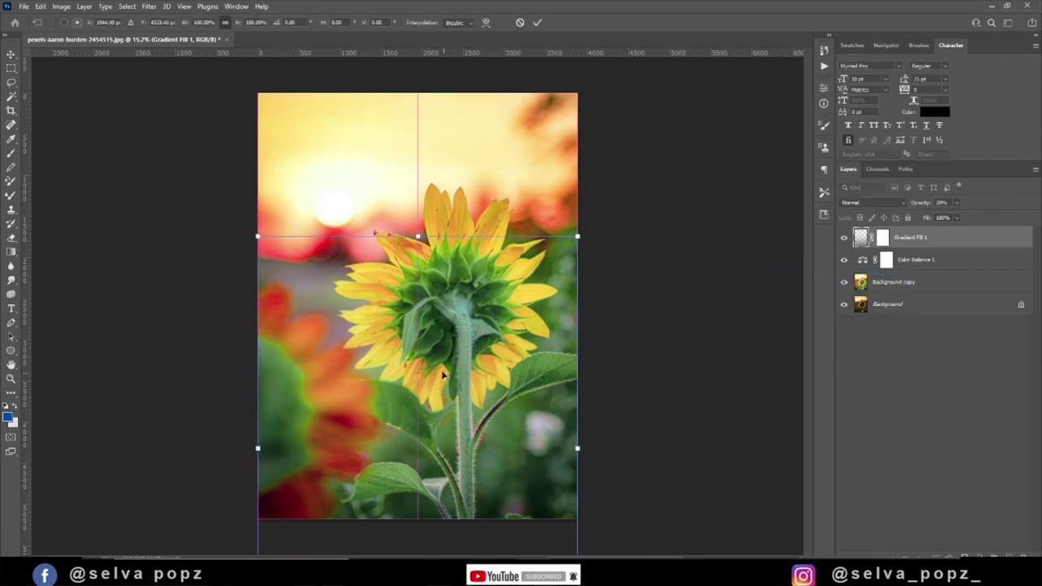
key(Return)
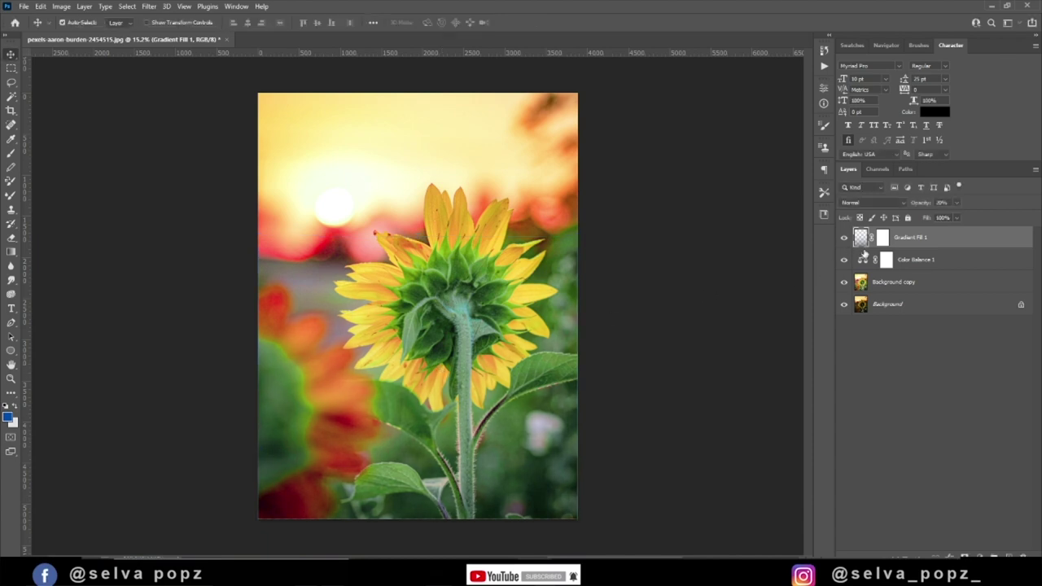
Merge the upper layers into a single Gradient Fill 1 layer and bring up Camera Raw
shift+click(910, 282)
right_click(929, 282)
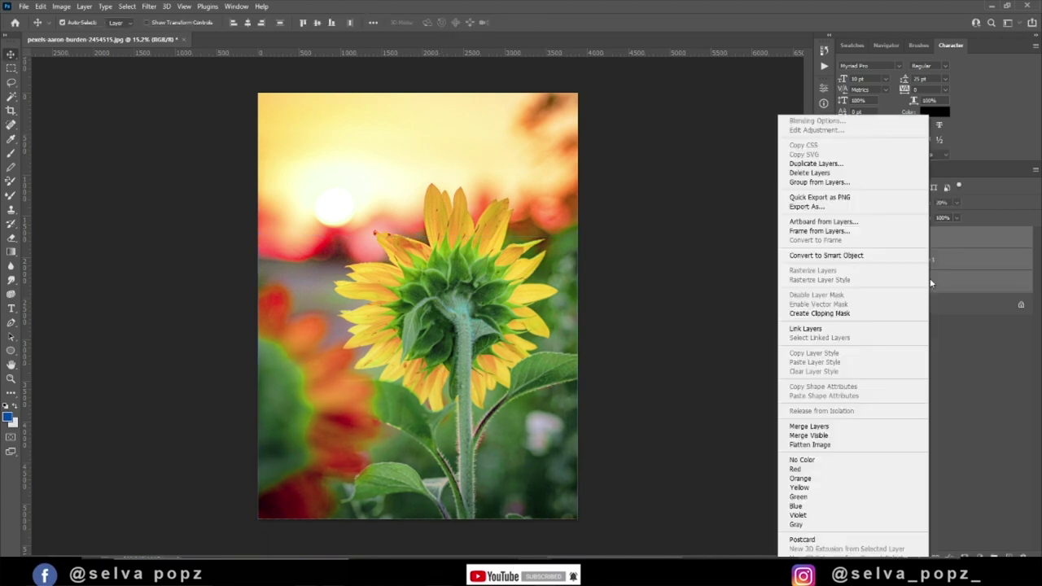
click(820, 428)
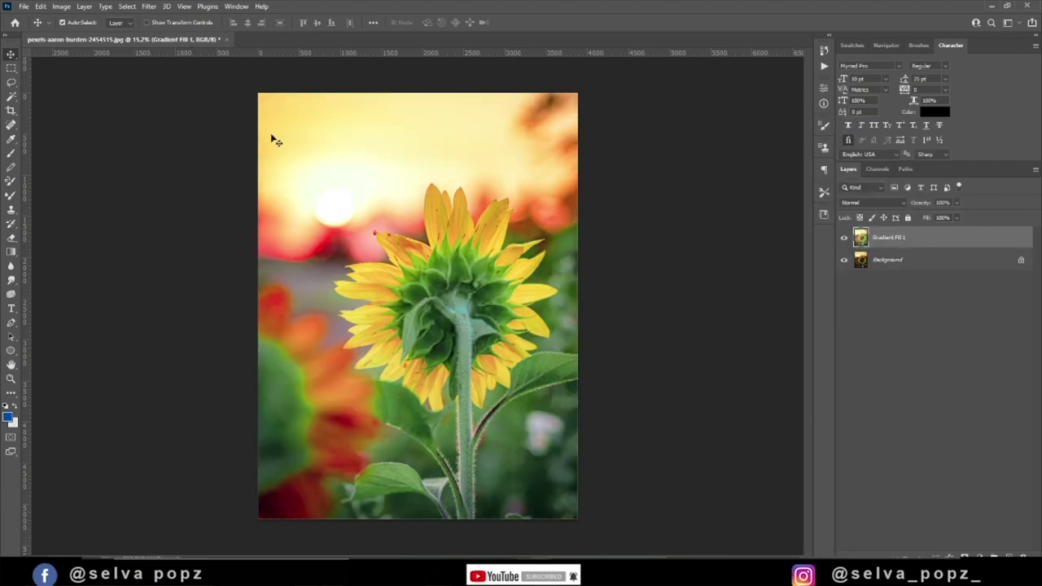
click(149, 6)
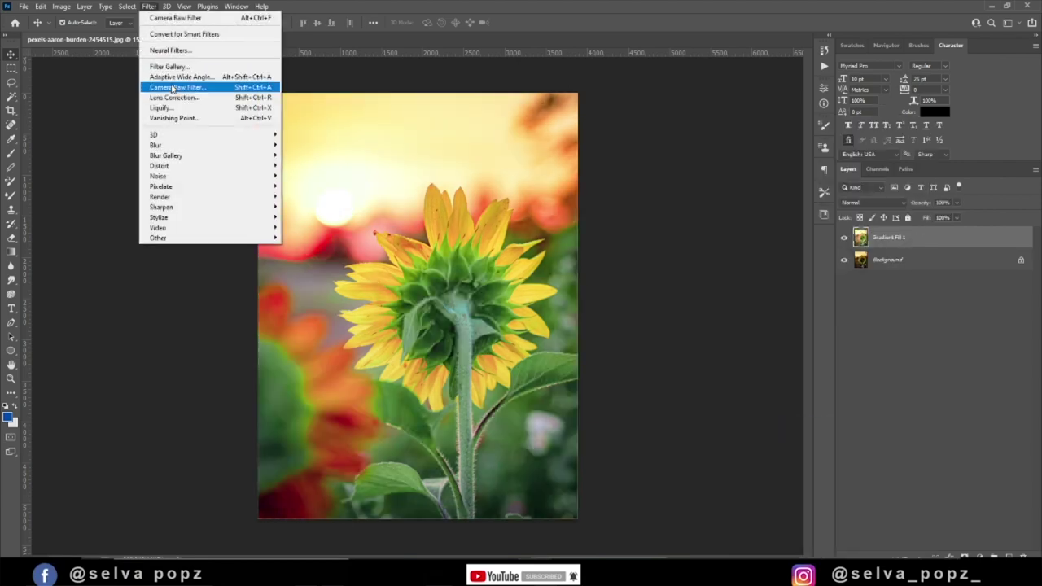
click(175, 87)
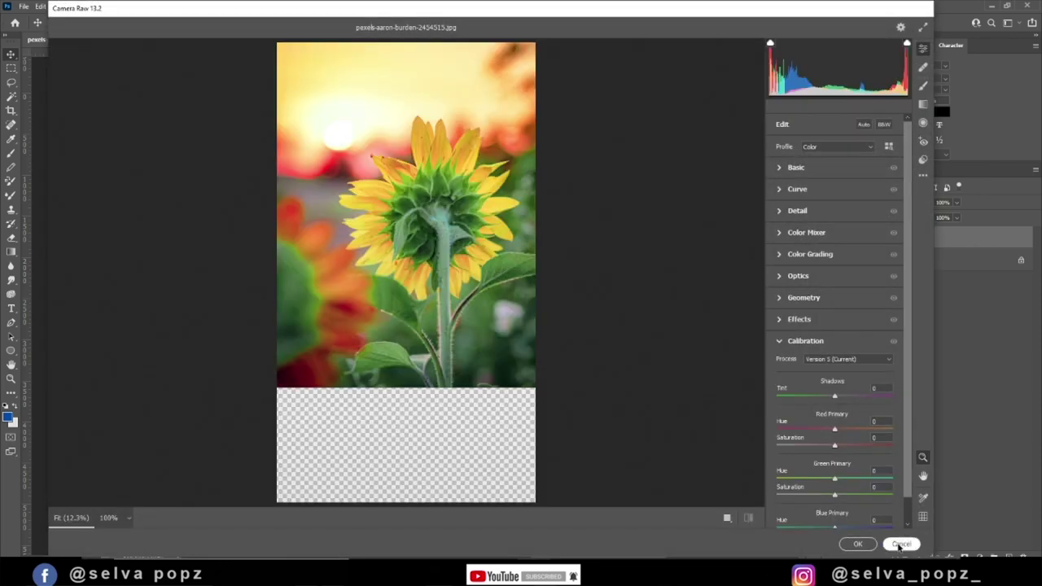
click(899, 545)
key(c)
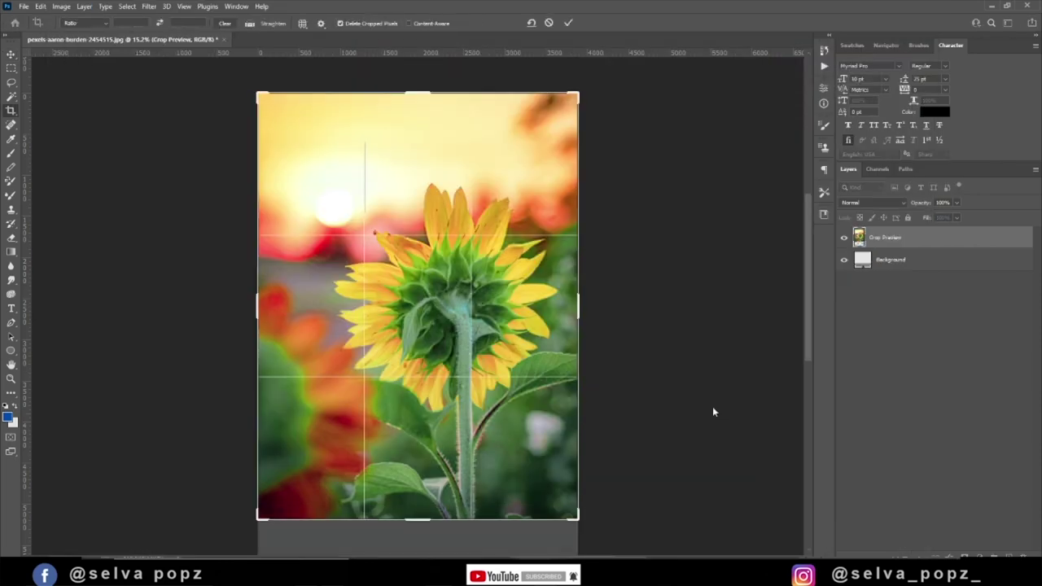
key(Escape)
key(v)
click(149, 6)
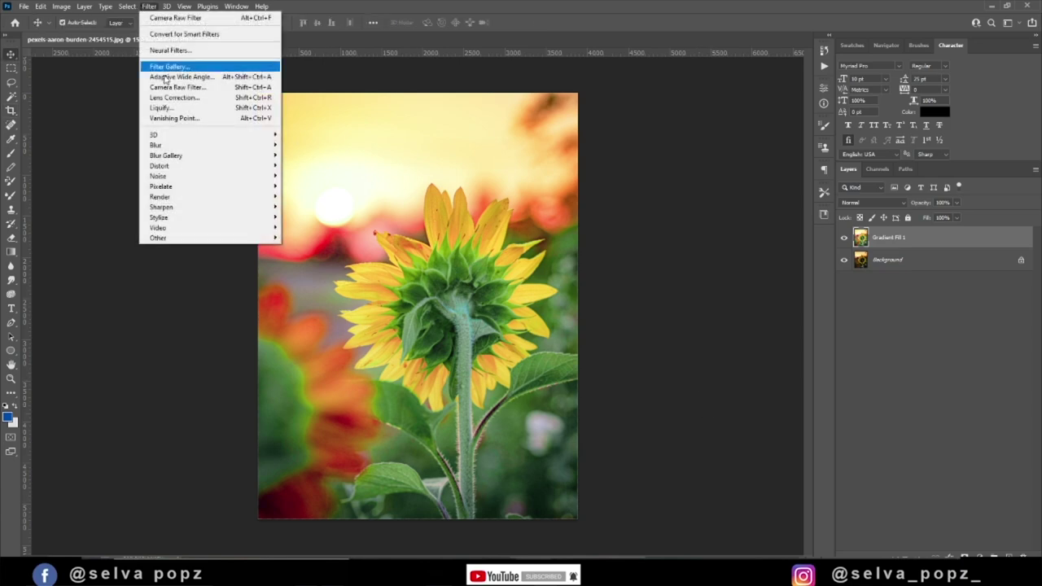
click(506, 223)
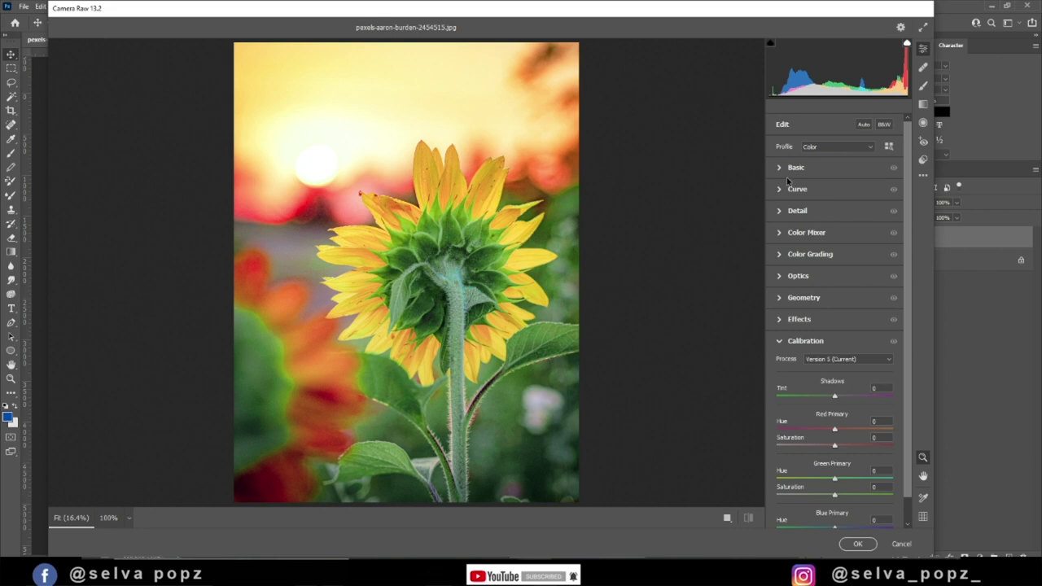
Set Clarity to -34 and raise Dehaze to +20 in the Basic panel
click(783, 169)
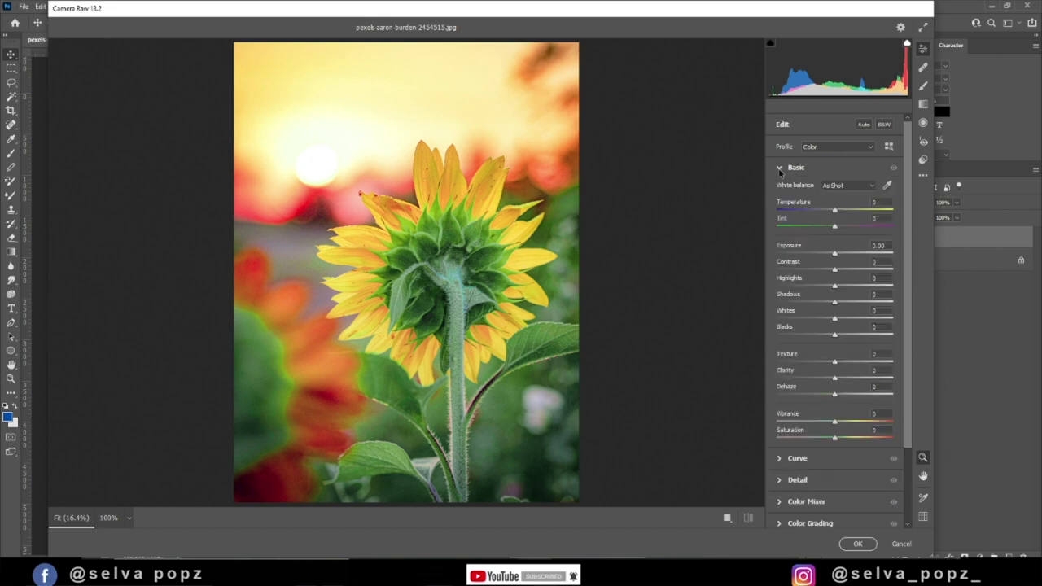
mouse_move(834, 378)
mouse_down()
mouse_move(817, 379)
mouse_move(863, 363)
mouse_up()
double_click(839, 380)
drag(835, 379, 815, 380)
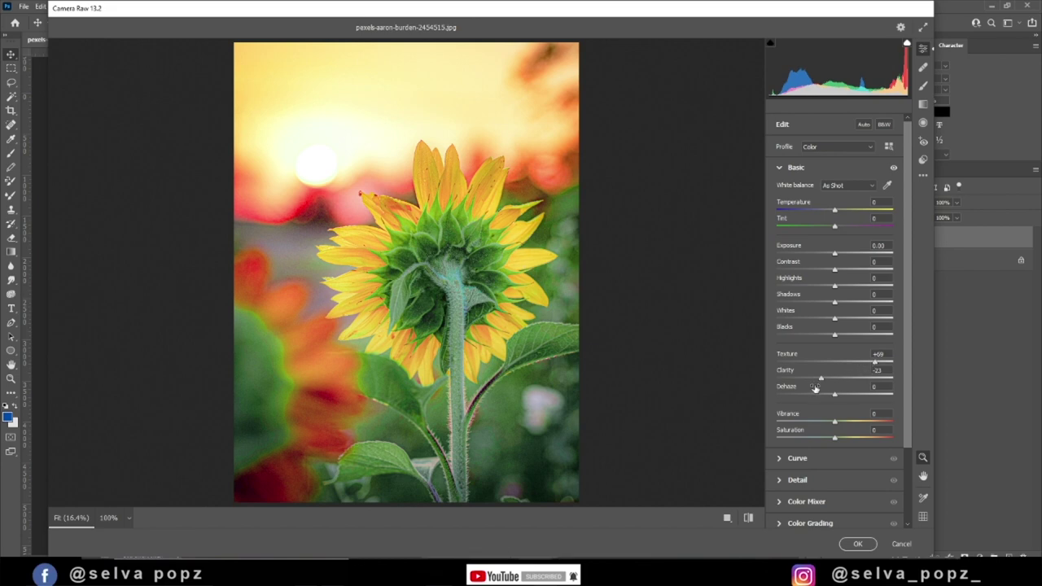
mouse_move(833, 395)
mouse_down()
mouse_move(846, 395)
mouse_move(835, 423)
mouse_up()
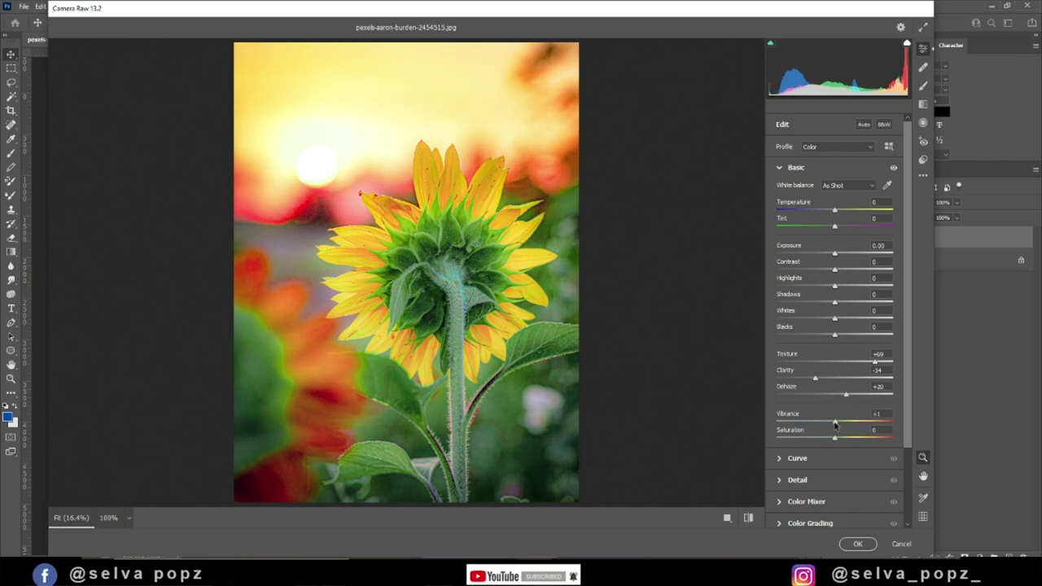
Raise Detail sharpening to 71
click(778, 168)
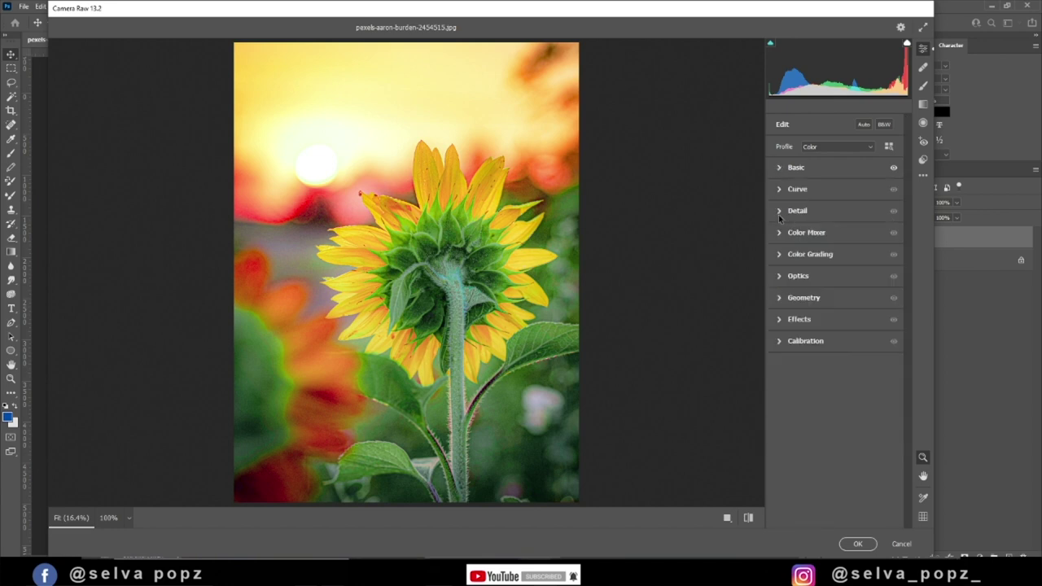
click(779, 212)
drag(816, 237, 830, 238)
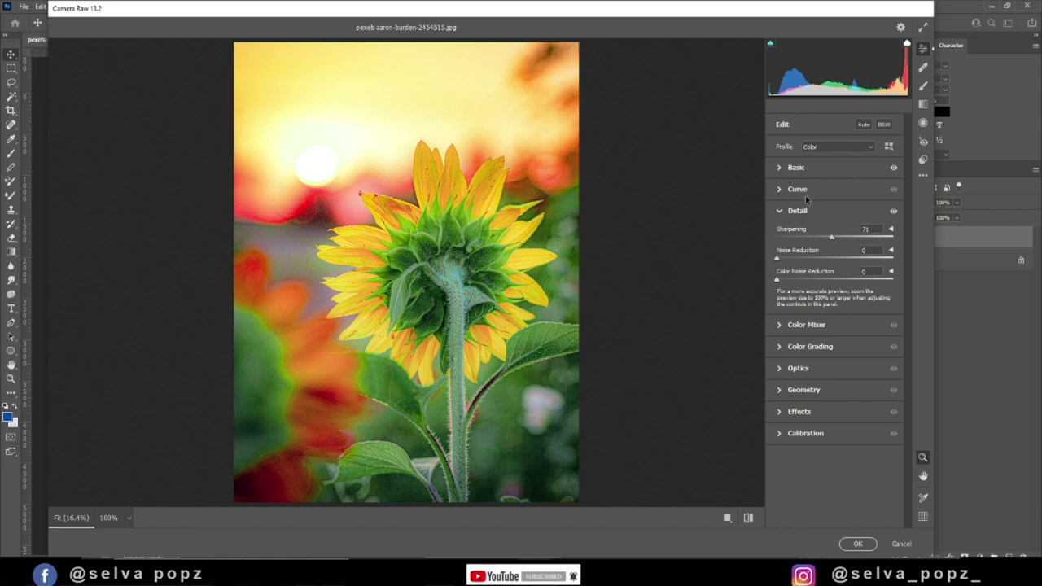
Shift Color Mixer hues: Yellows -13, Greens +19, Purples -33
click(778, 211)
click(779, 234)
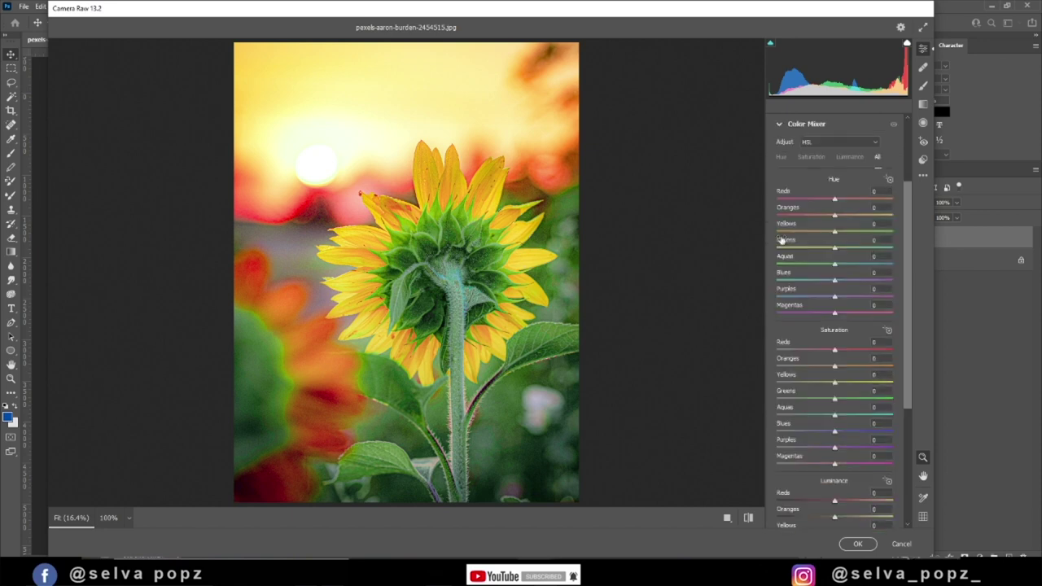
mouse_move(835, 232)
mouse_down()
mouse_move(847, 234)
mouse_move(827, 232)
mouse_up()
mouse_move(834, 247)
mouse_down()
mouse_move(822, 264)
mouse_move(831, 265)
mouse_up()
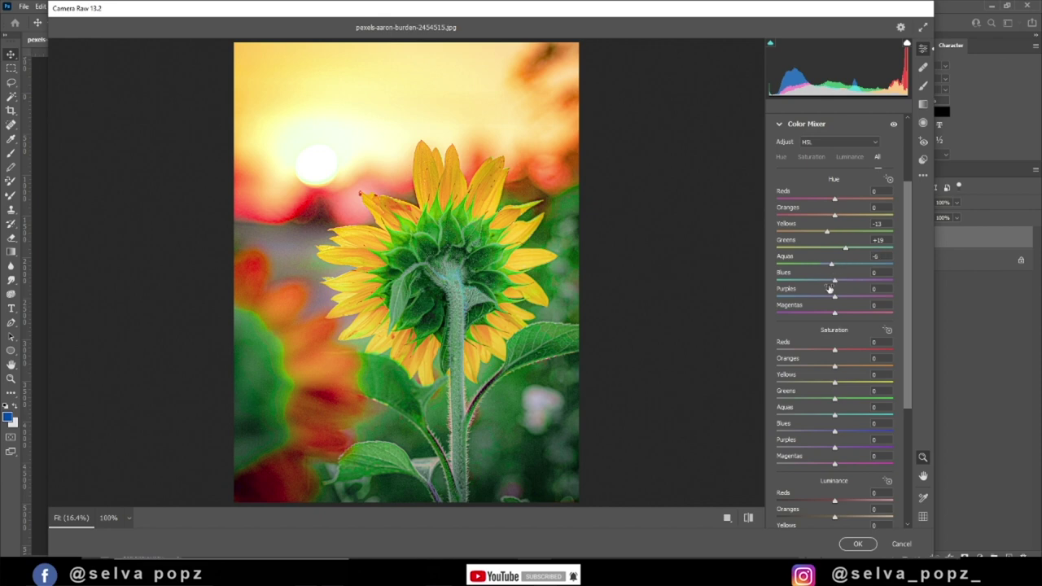
drag(834, 297, 815, 298)
Tune Color Mixer saturation and luminance for yellows, greens and aquas
scroll(910, 318, down, 3)
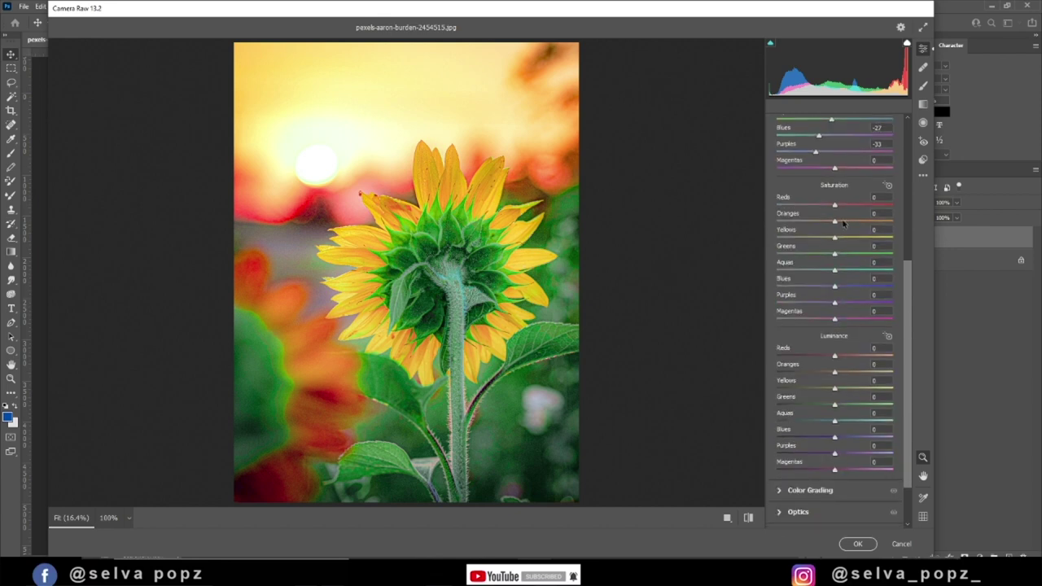
mouse_move(835, 237)
mouse_down()
mouse_move(826, 239)
mouse_move(844, 256)
mouse_move(834, 272)
mouse_move(852, 288)
mouse_up()
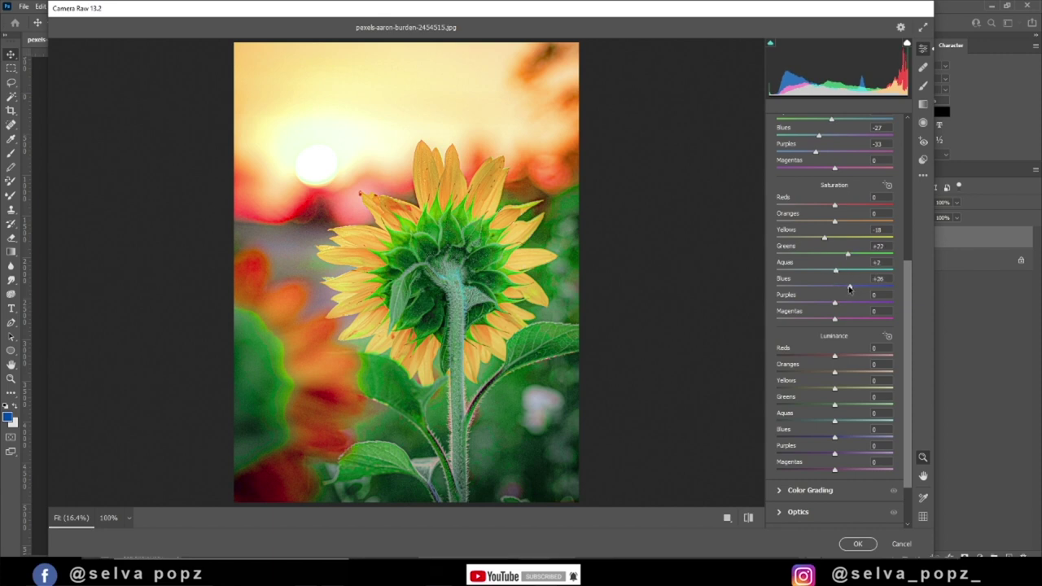
mouse_move(832, 404)
mouse_down()
mouse_move(819, 404)
mouse_move(862, 391)
mouse_up()
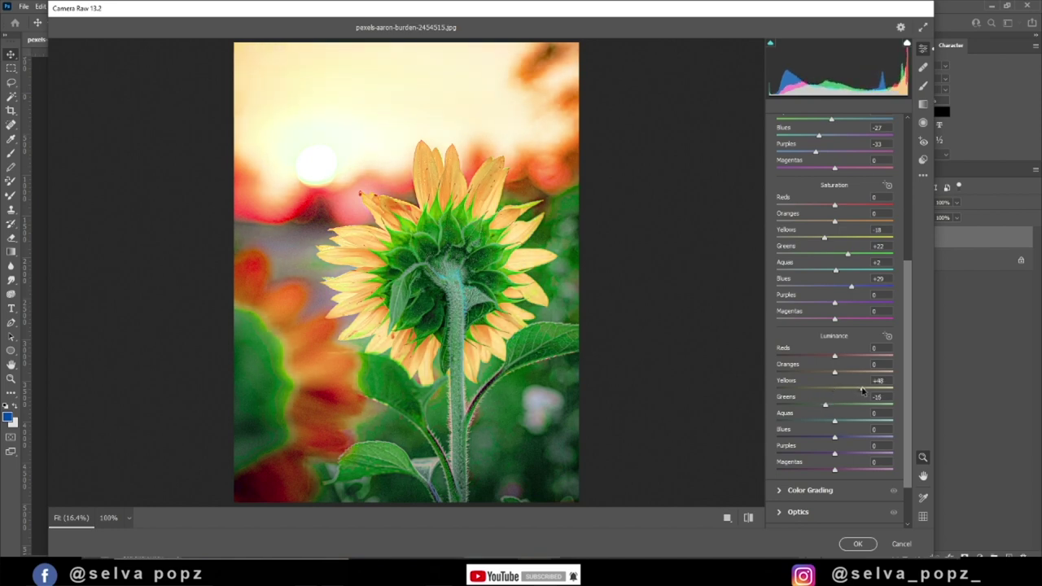
scroll(903, 393, down, 3)
scroll(863, 374, down, 1)
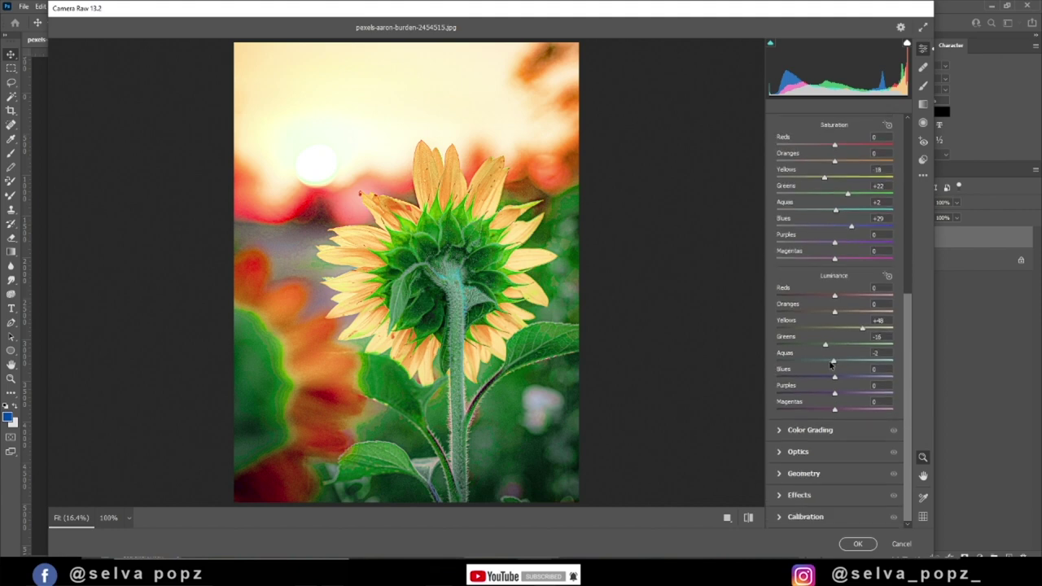
drag(831, 365, 819, 366)
drag(908, 351, 903, 192)
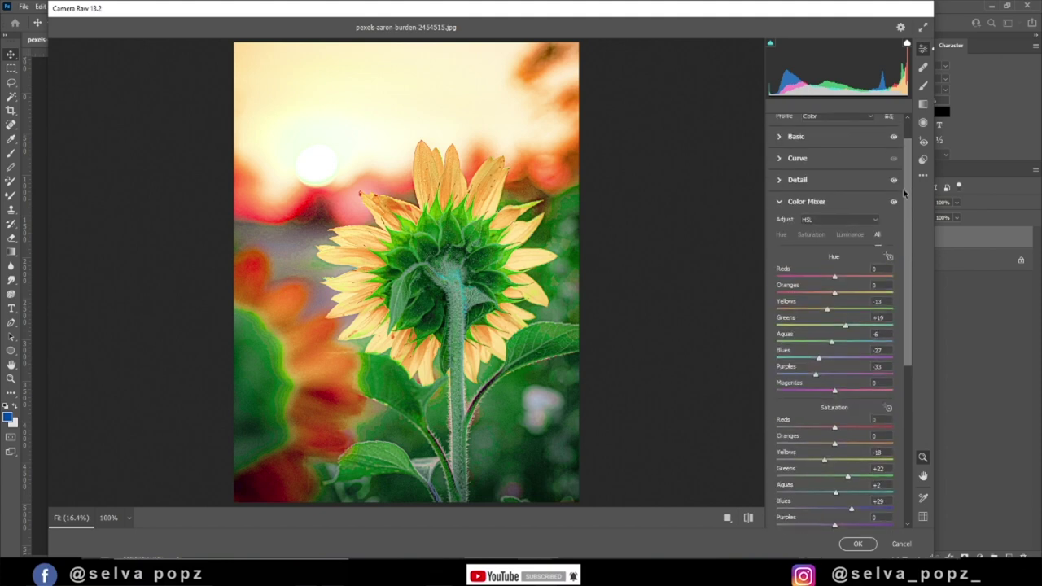
Raise Blue Primary saturation to +36 in Calibration
click(806, 212)
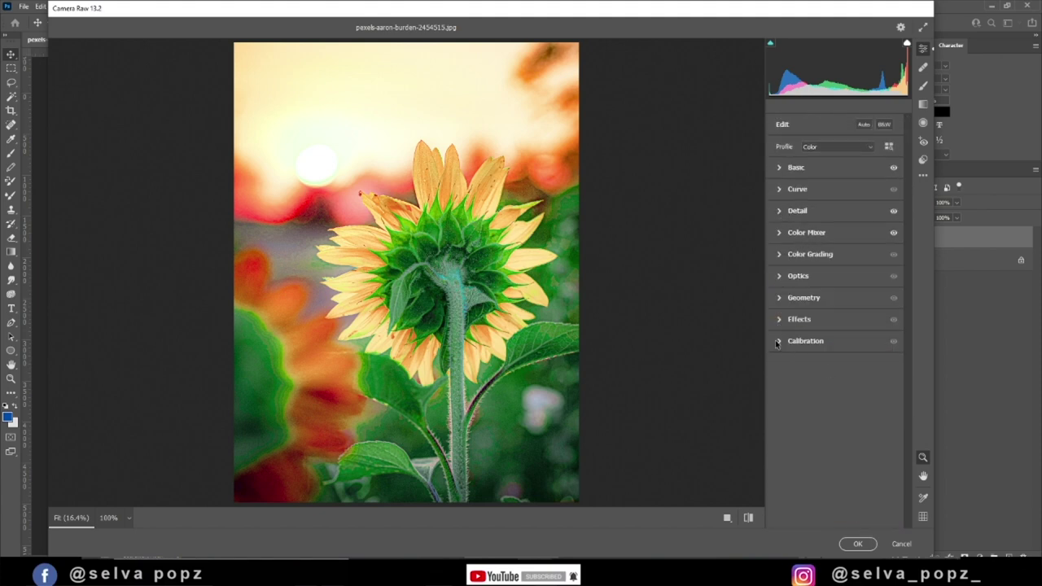
click(776, 342)
mouse_move(834, 518)
mouse_down()
mouse_move(855, 518)
mouse_move(830, 505)
mouse_up()
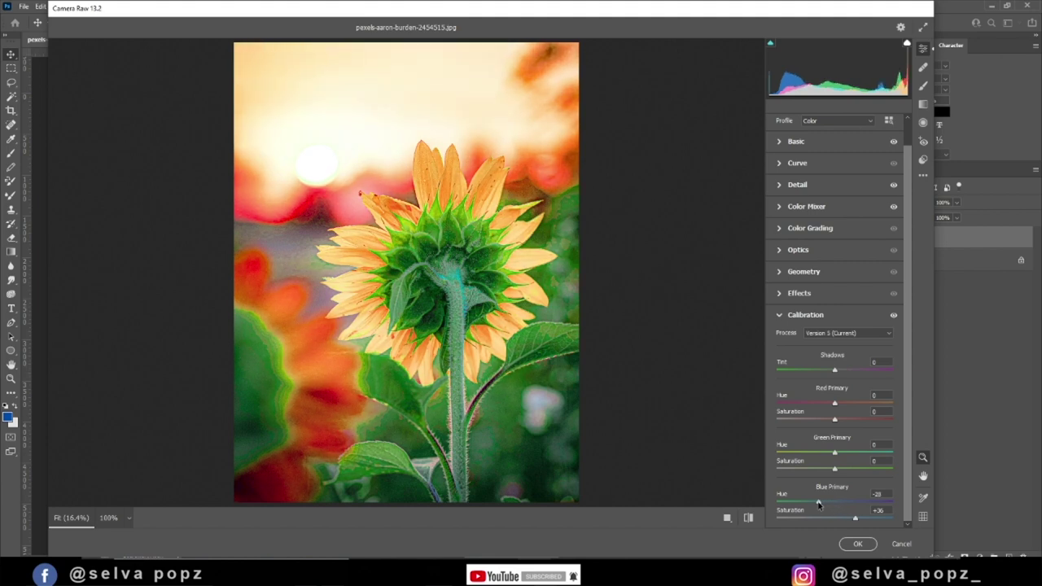
click(779, 317)
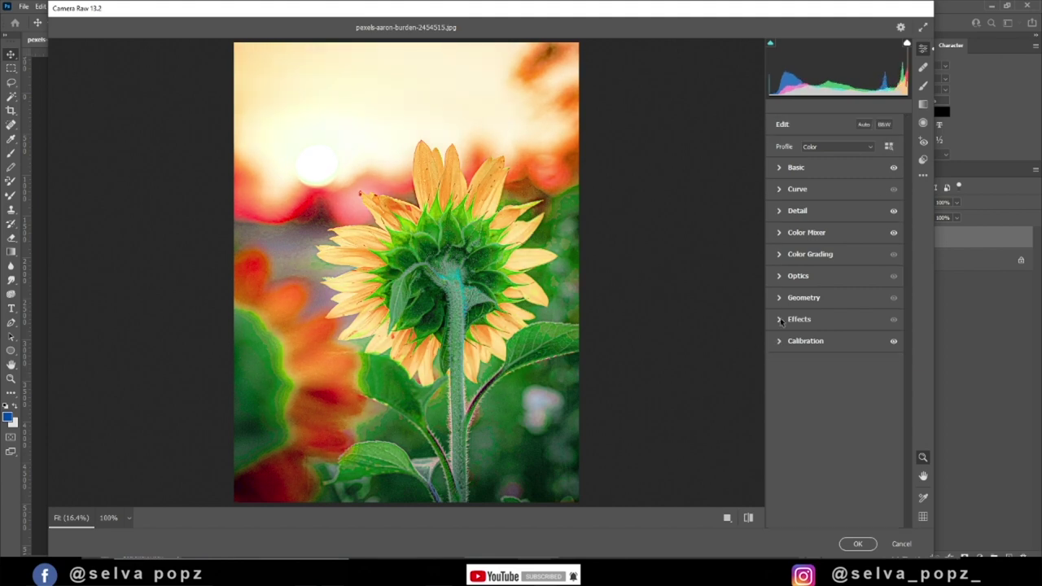
Draw an inverted radial filter around the sunflower at Exposure -1.25 and apply Camera Raw
click(925, 131)
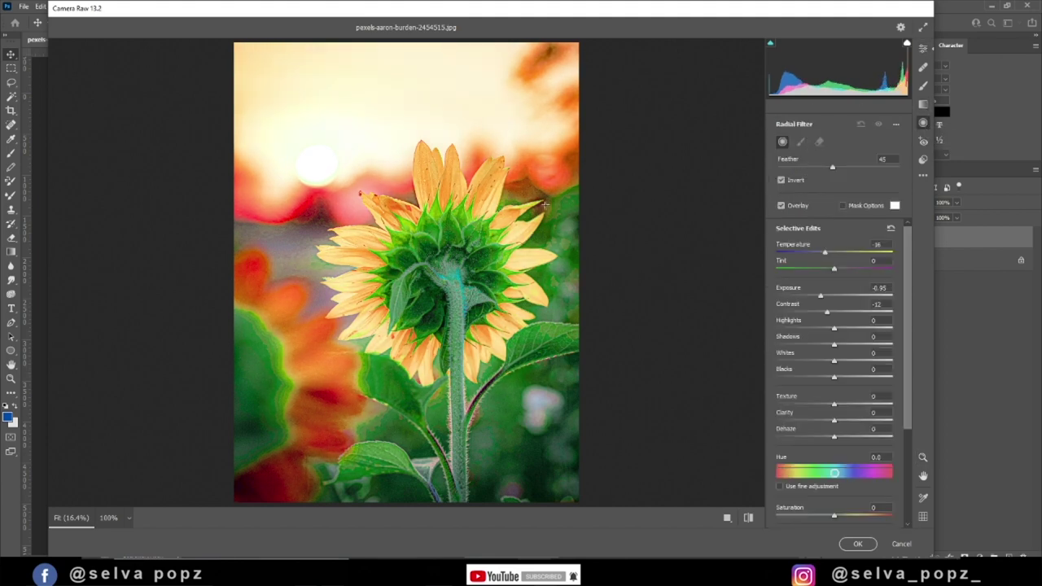
drag(414, 218, 609, 418)
drag(416, 236, 455, 293)
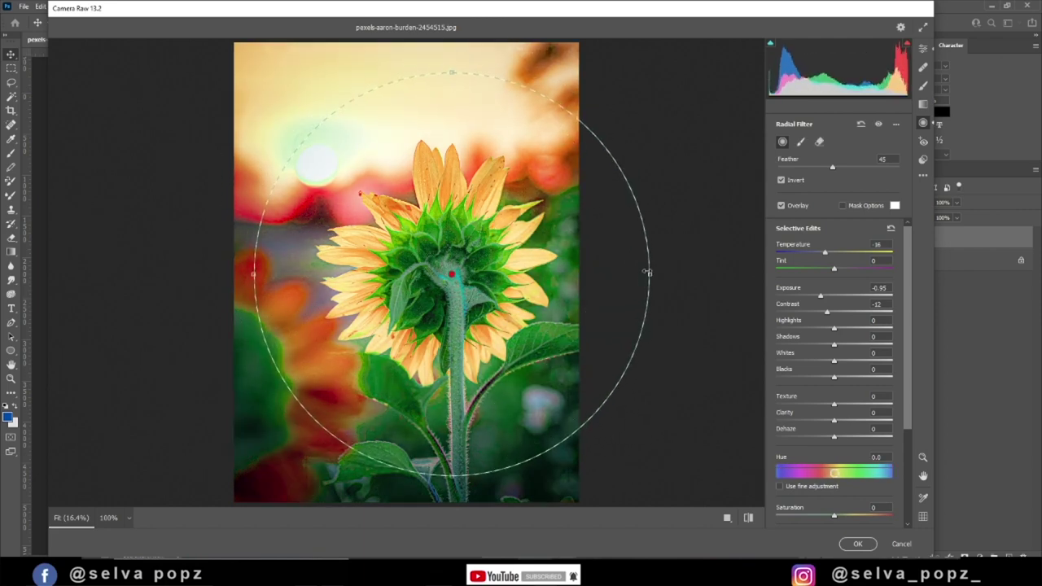
drag(820, 298, 816, 300)
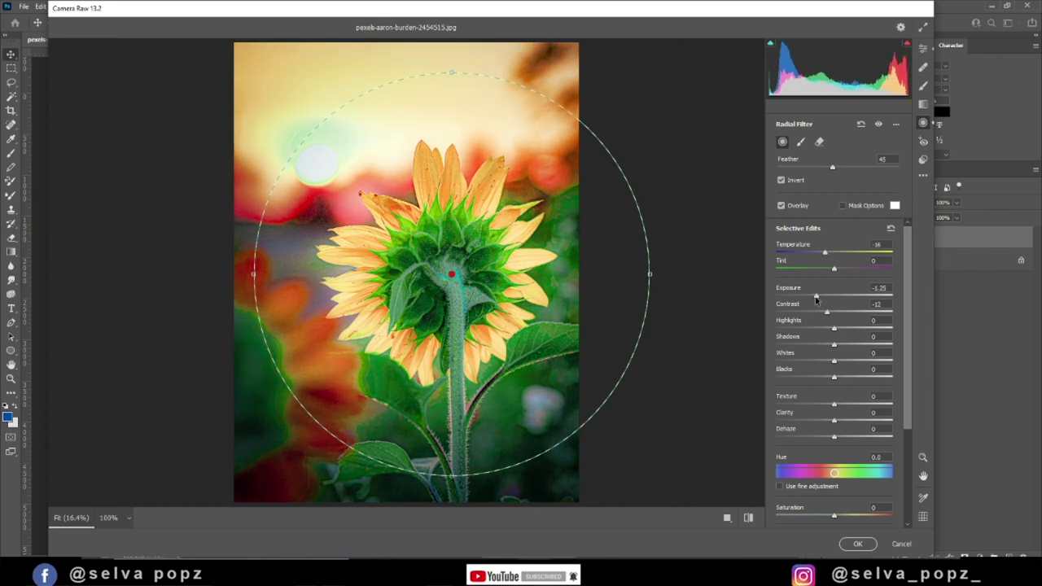
click(858, 543)
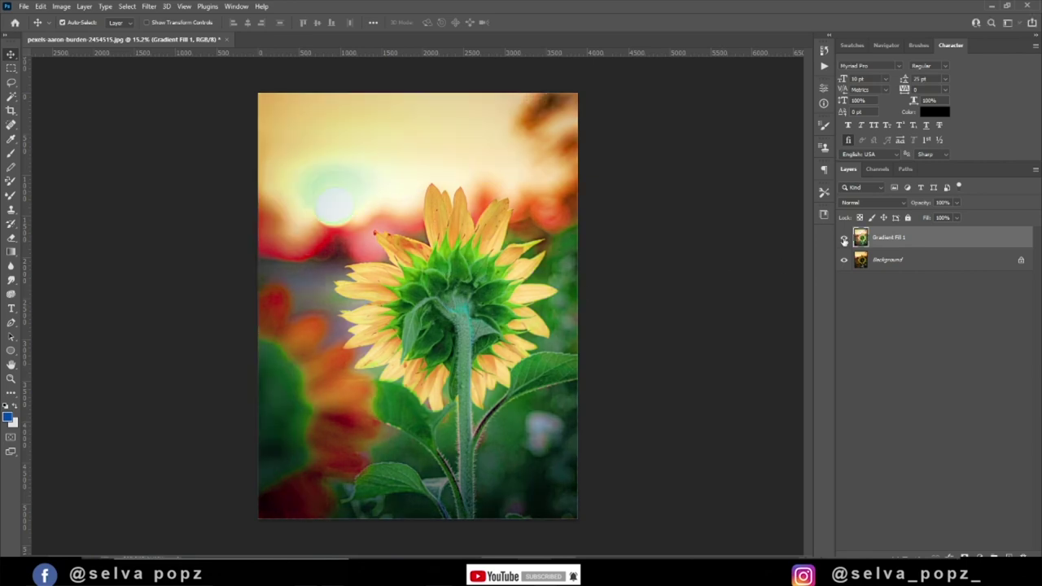
click(844, 238)
click(844, 237)
click(844, 238)
click(844, 238)
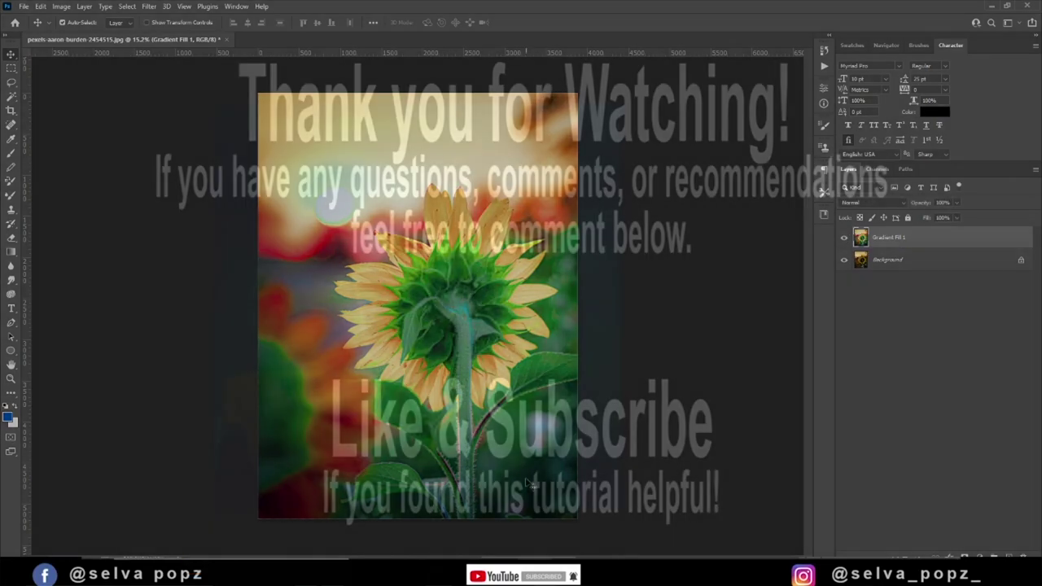